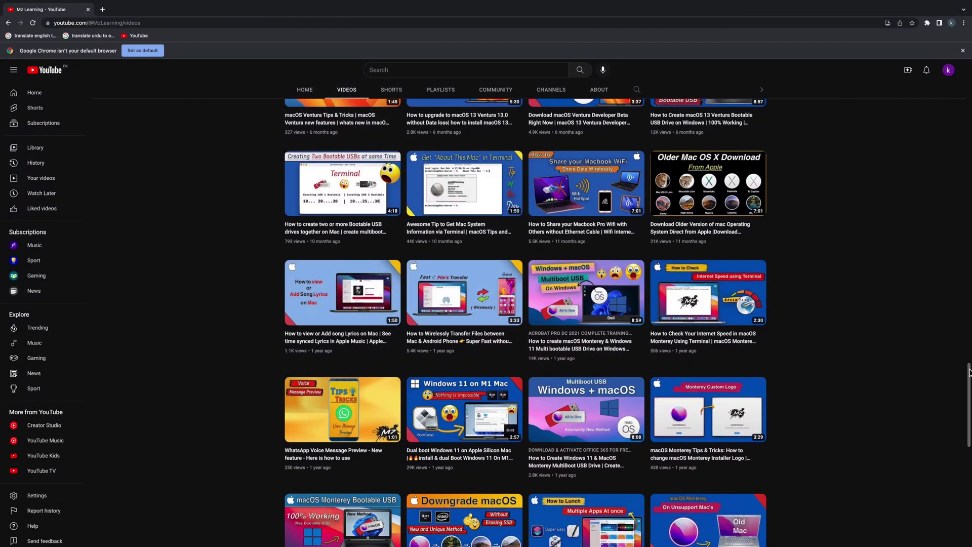
- Scroll down through the channel's Videos page list
drag(969, 376, 969, 69)
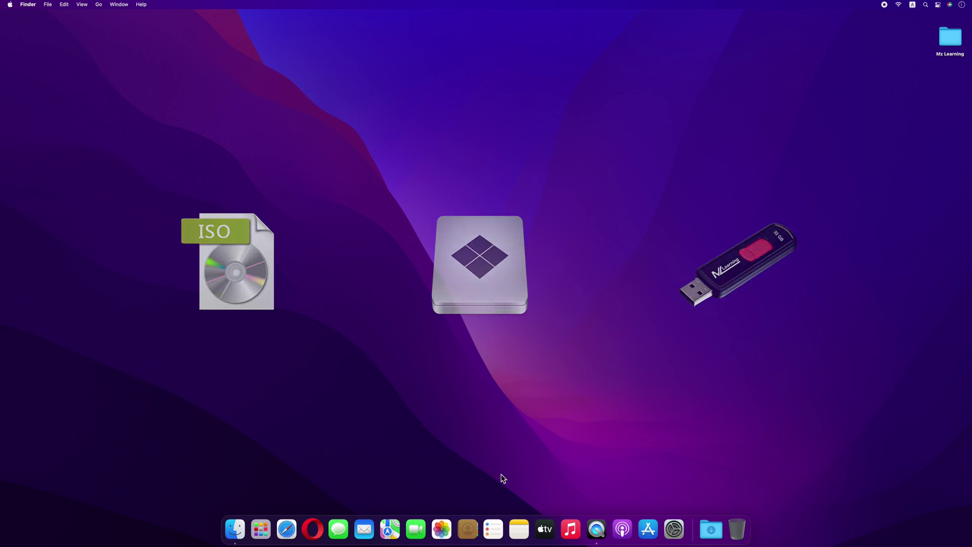
- On Microsoft's page, choose the Windows 11 multi-edition ISO in English and start the 64-bit download
click(288, 530)
scroll(487, 438, down, 2)
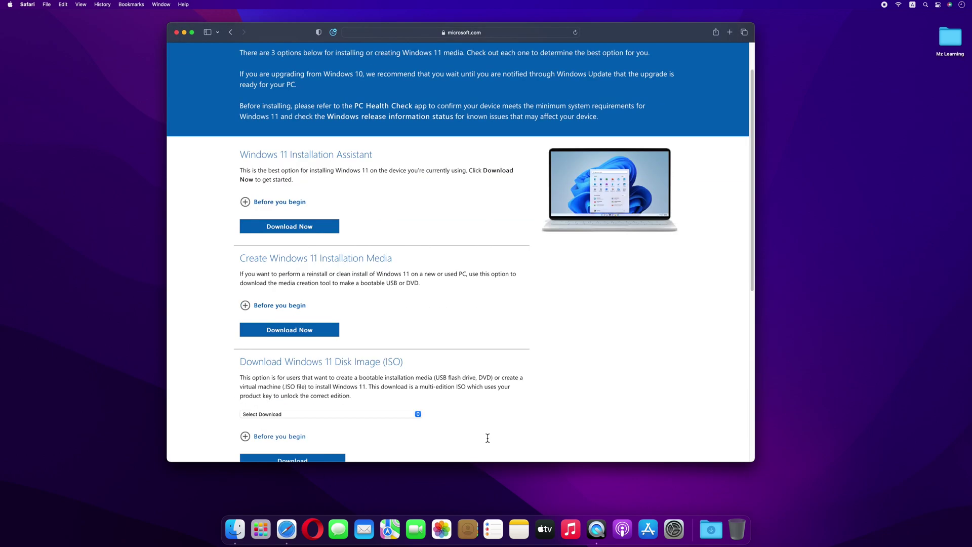
scroll(487, 438, down, 2)
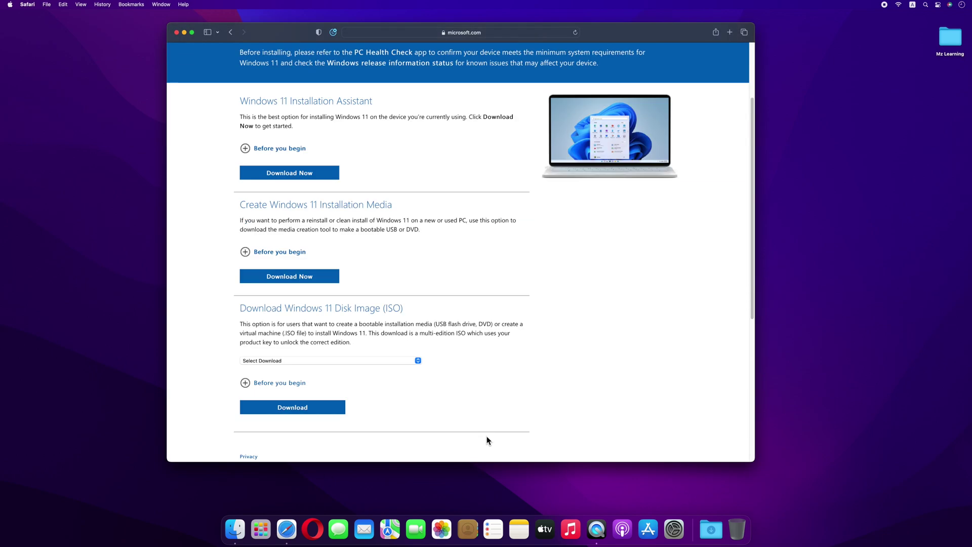
click(405, 357)
click(378, 365)
click(292, 403)
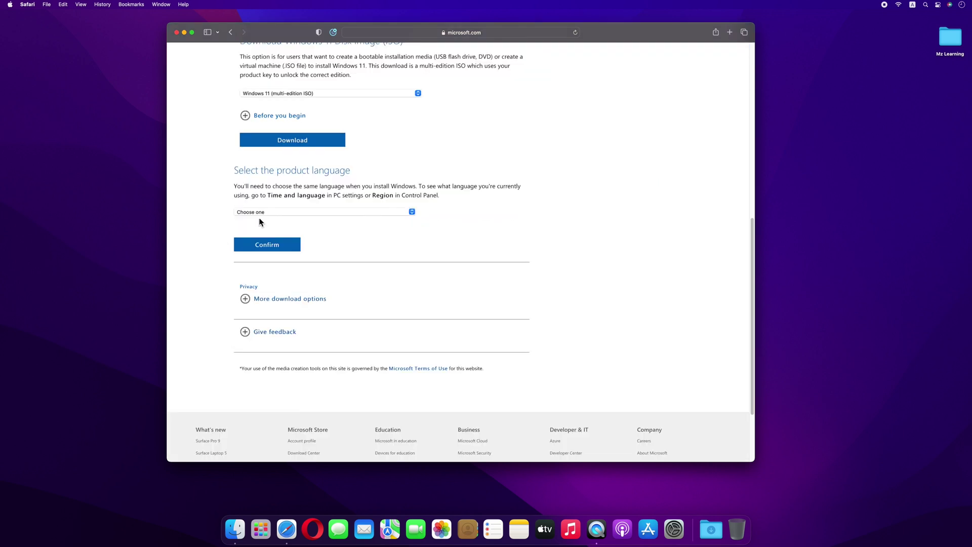
click(291, 213)
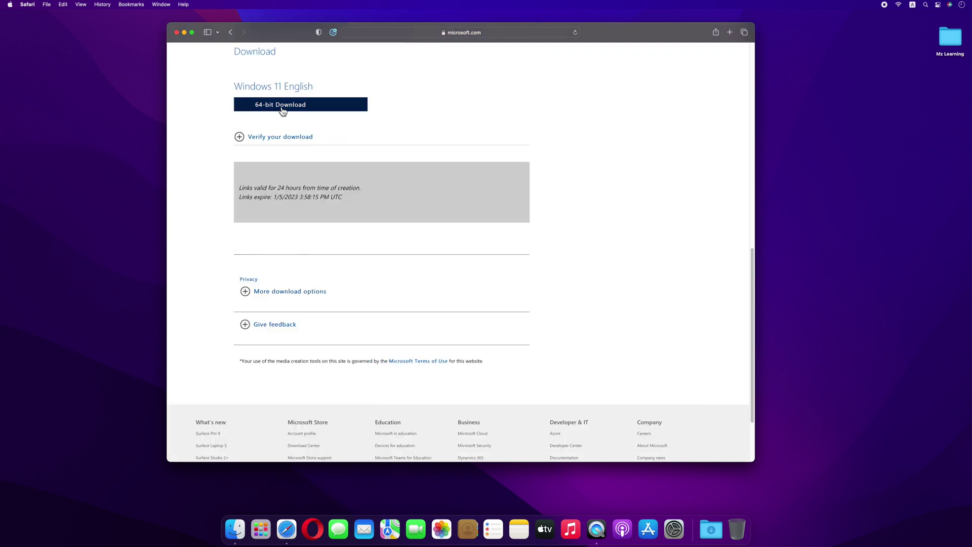
click(286, 107)
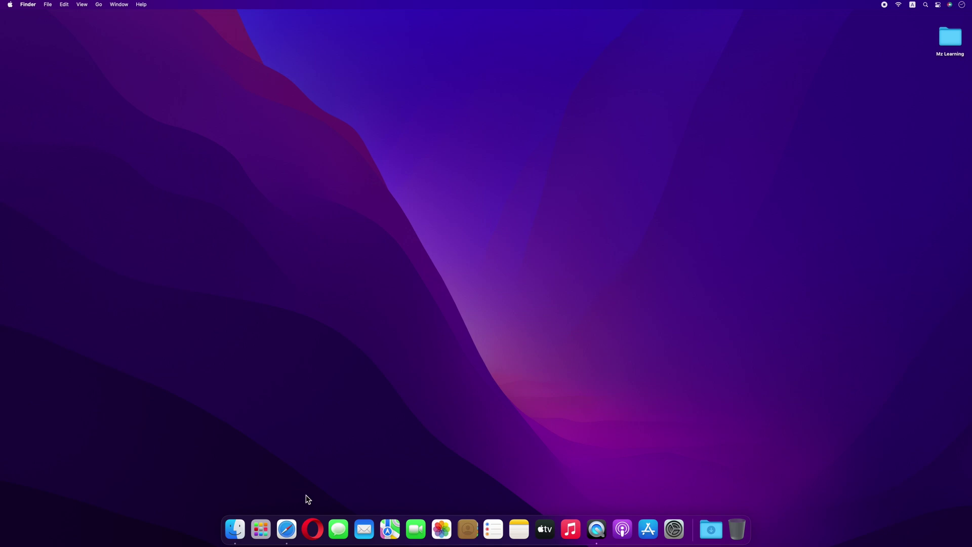
click(287, 530)
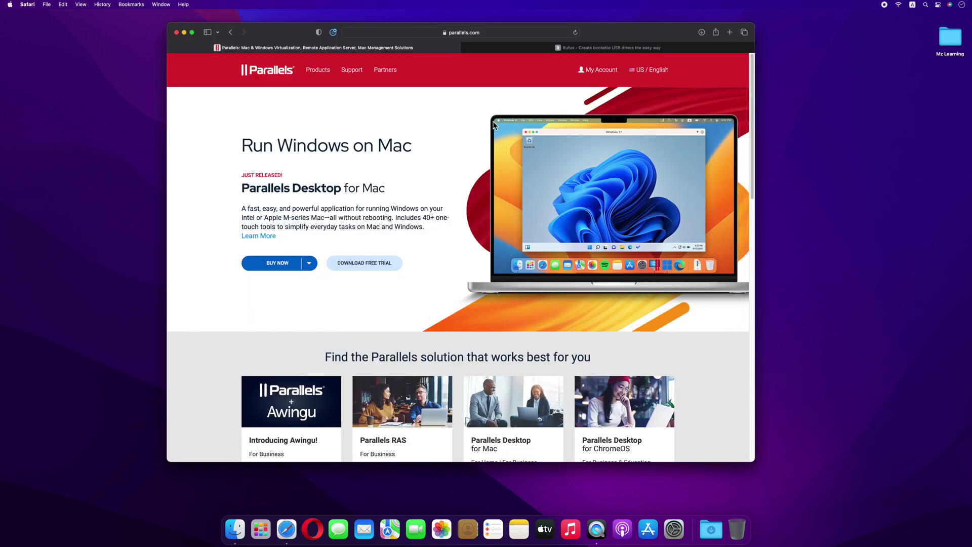
click(522, 47)
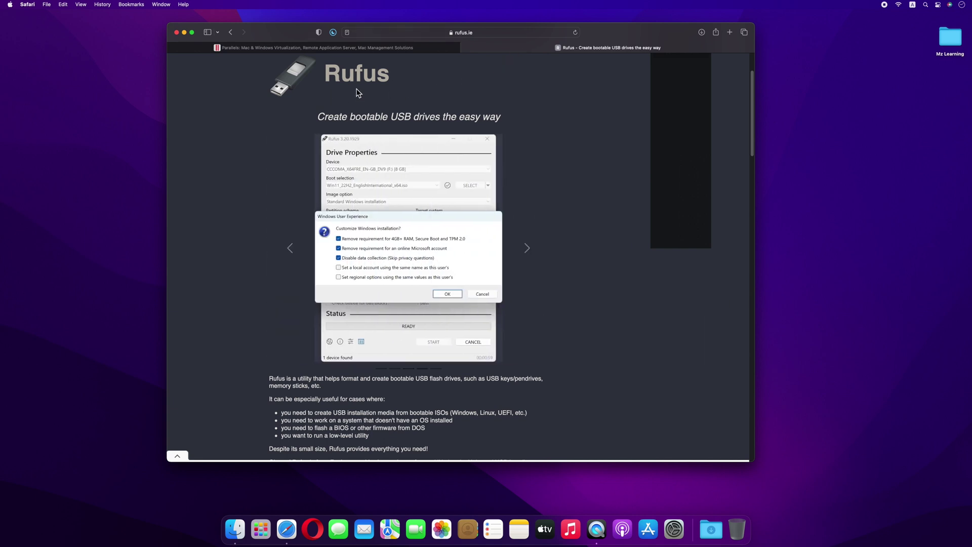
click(413, 47)
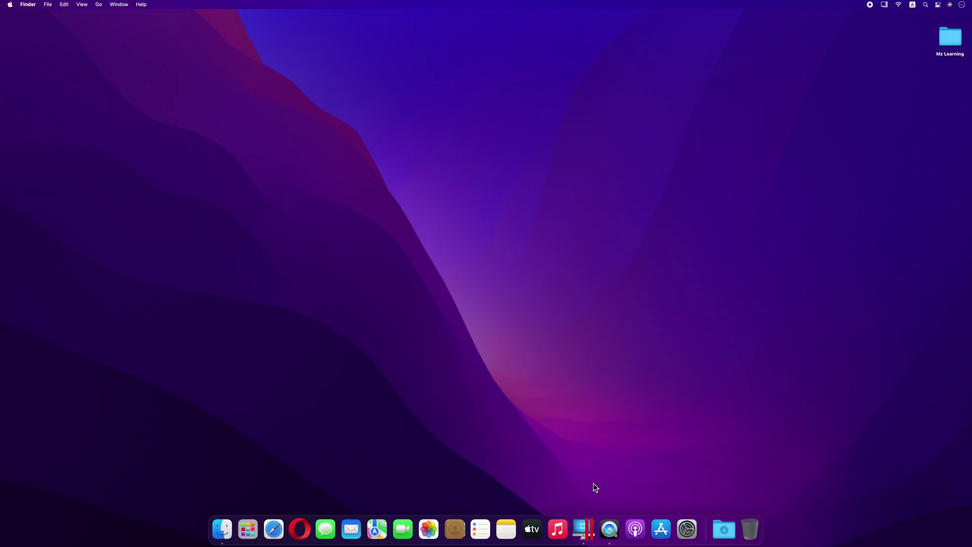
- In the Installation Assistant, install from the Win11 22H2 ISO image without a license key
click(585, 527)
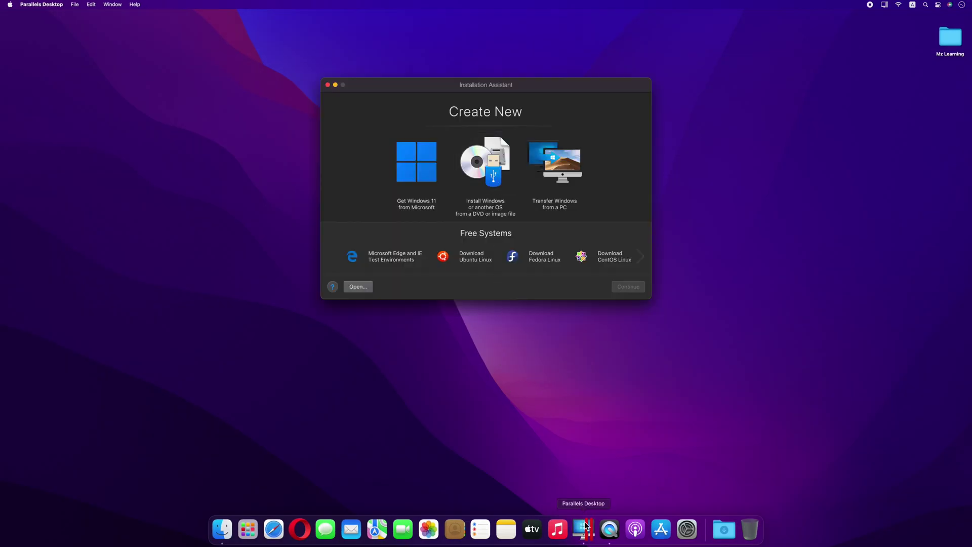
click(486, 168)
click(627, 286)
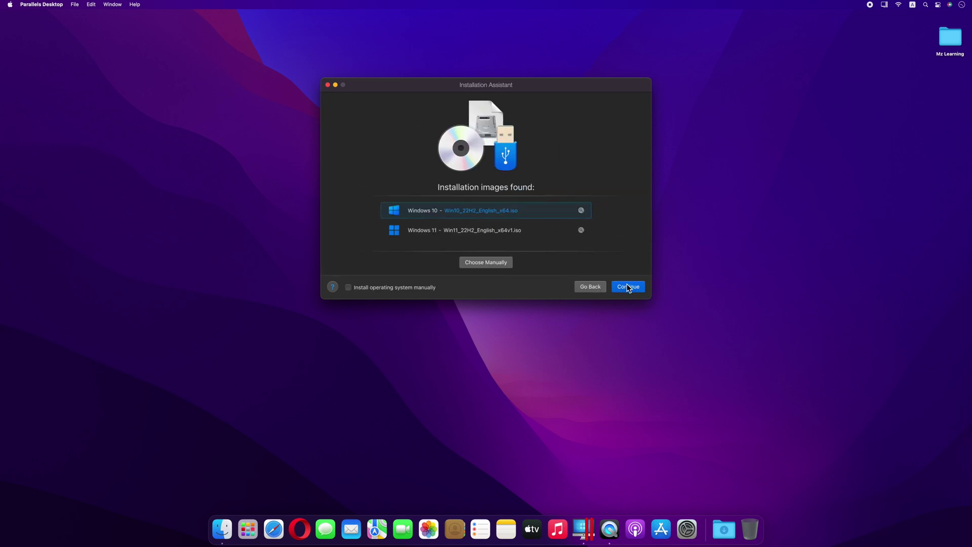
click(487, 232)
click(631, 287)
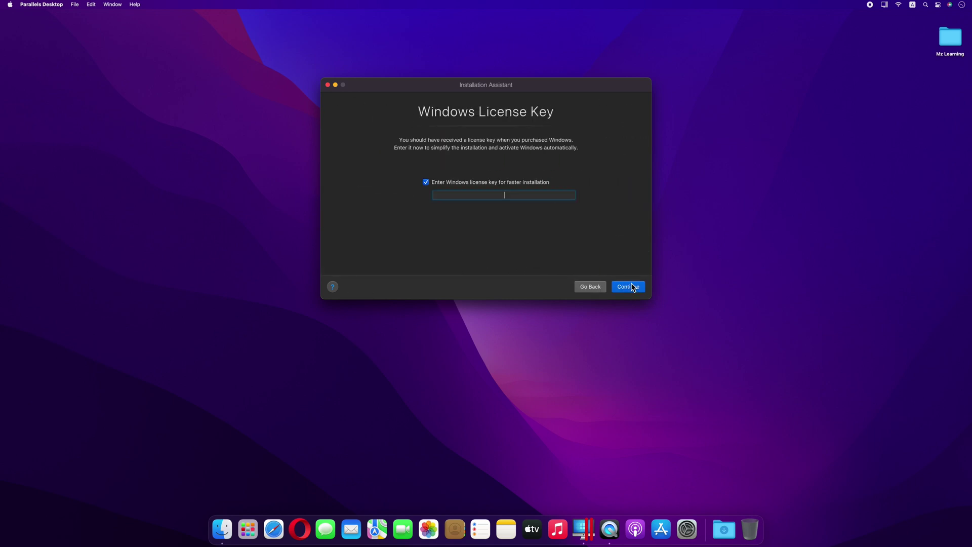
click(425, 183)
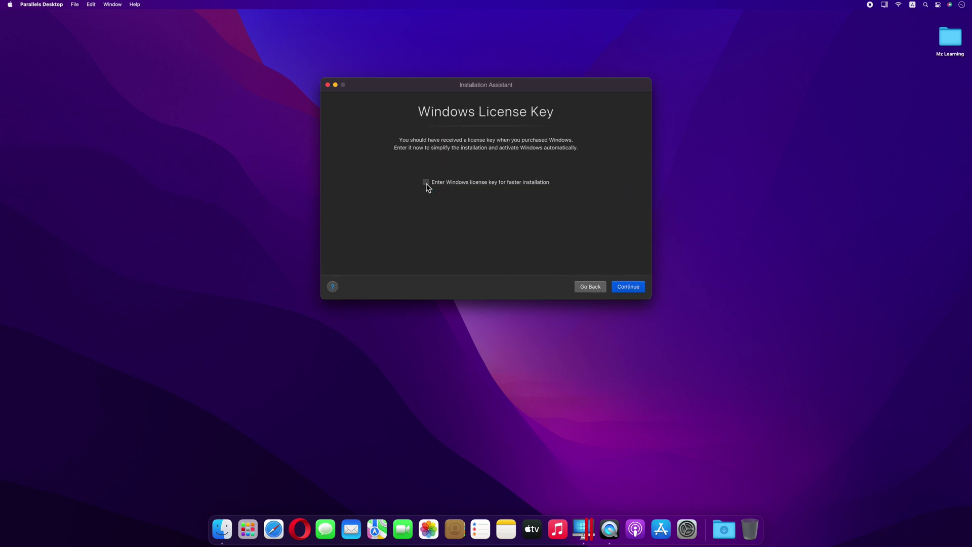
click(629, 287)
- Select the Windows 11 Pro edition and create the virtual machine
click(567, 197)
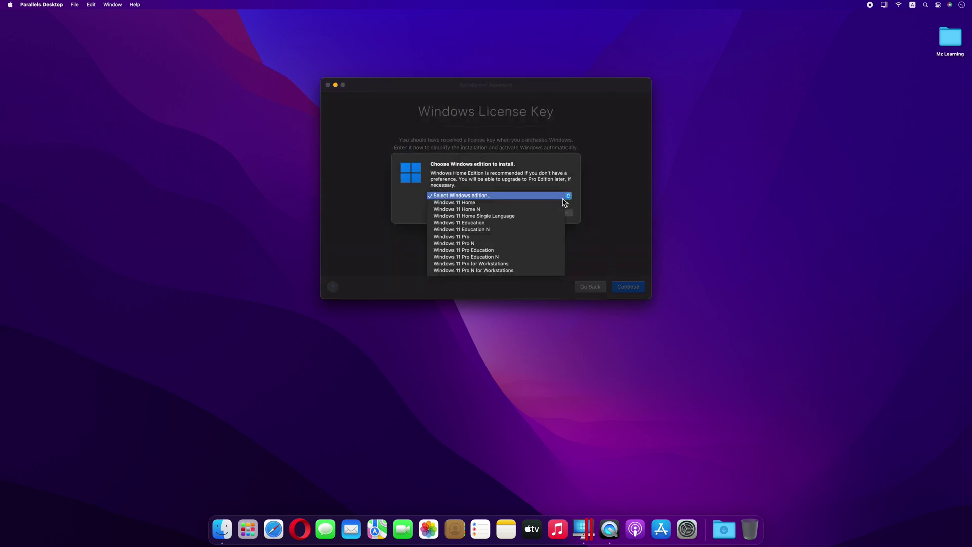
click(545, 235)
click(564, 214)
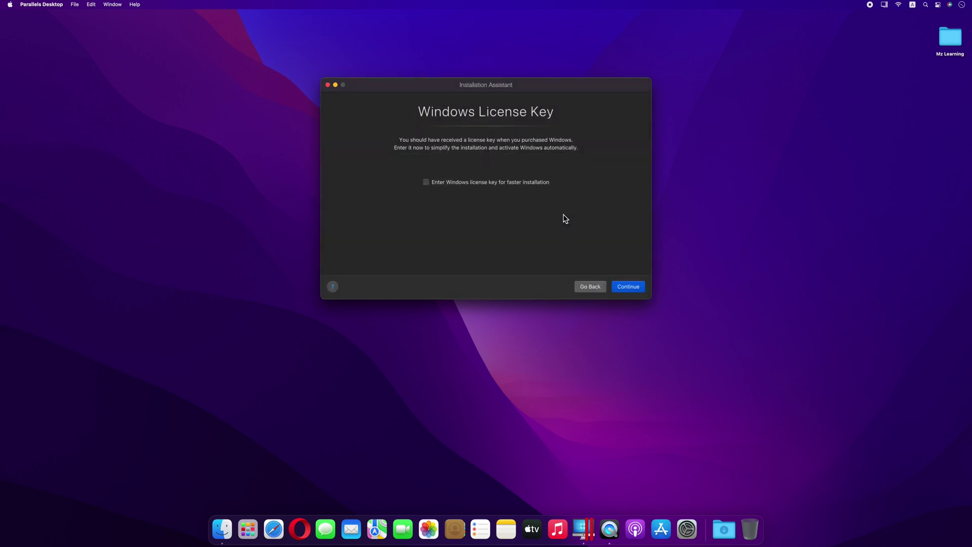
click(627, 285)
click(630, 285)
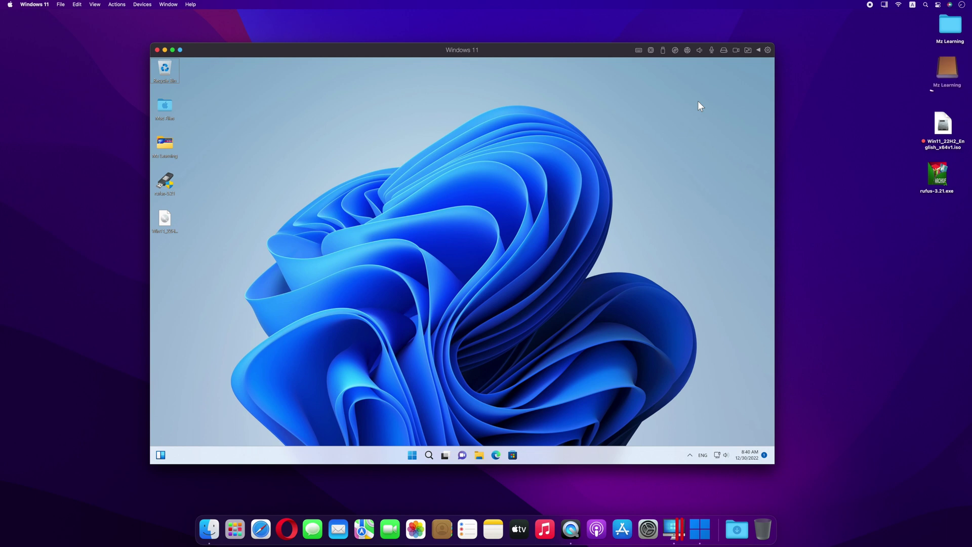
- Attach the UEFI_NTFS (StoreJet Transcend) USB drive to the Windows 11 VM and allow access
click(663, 51)
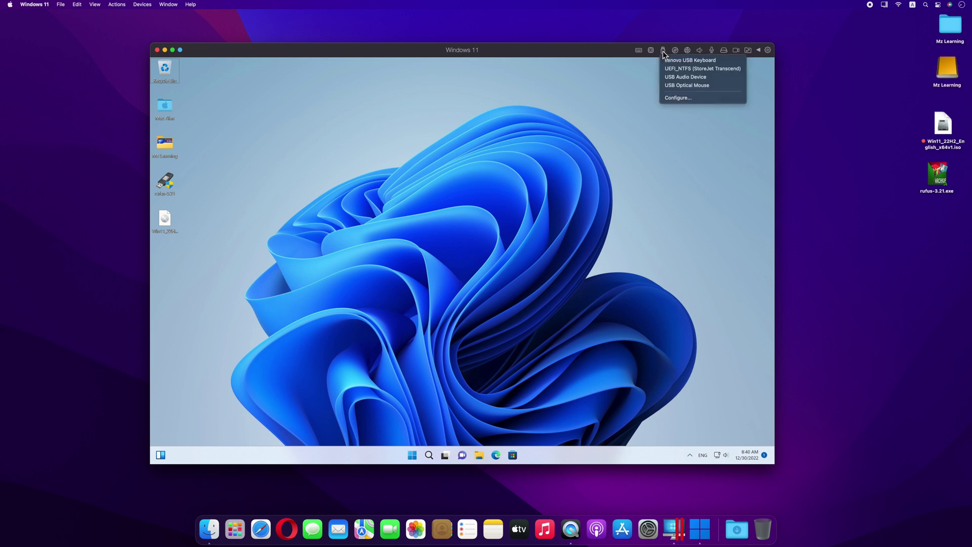
click(668, 67)
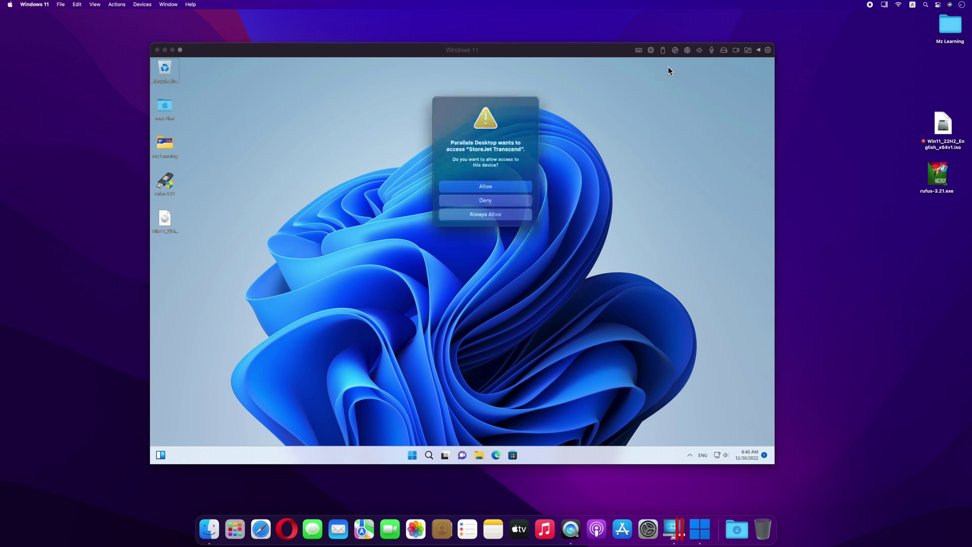
click(521, 183)
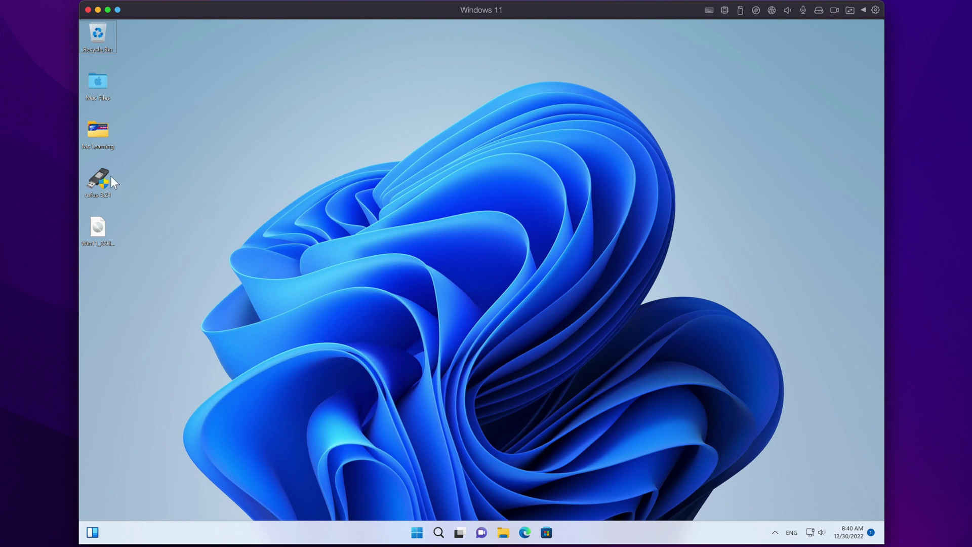
- Launch Rufus as administrator and enable hard disk detection with Alt+F to list Mz Learning (E:)
double_click(111, 178)
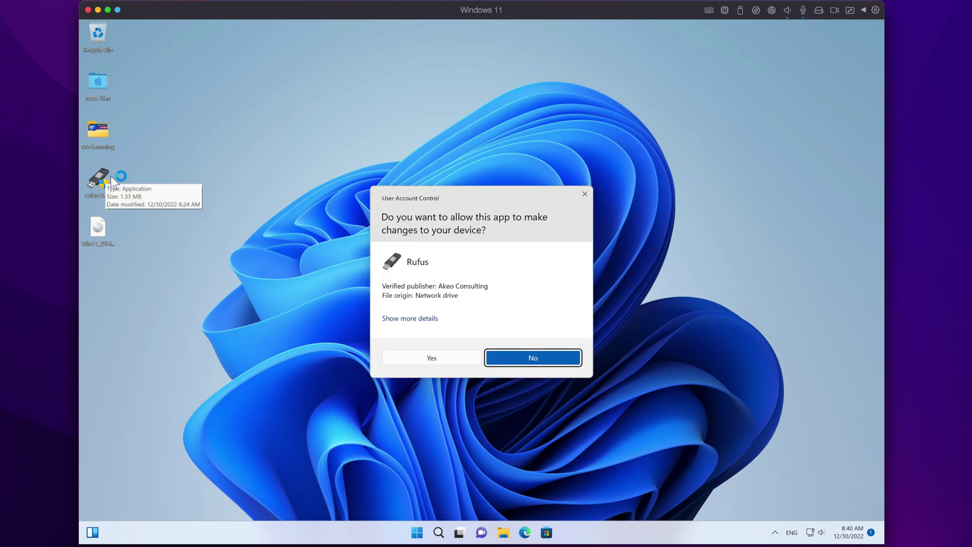
click(427, 358)
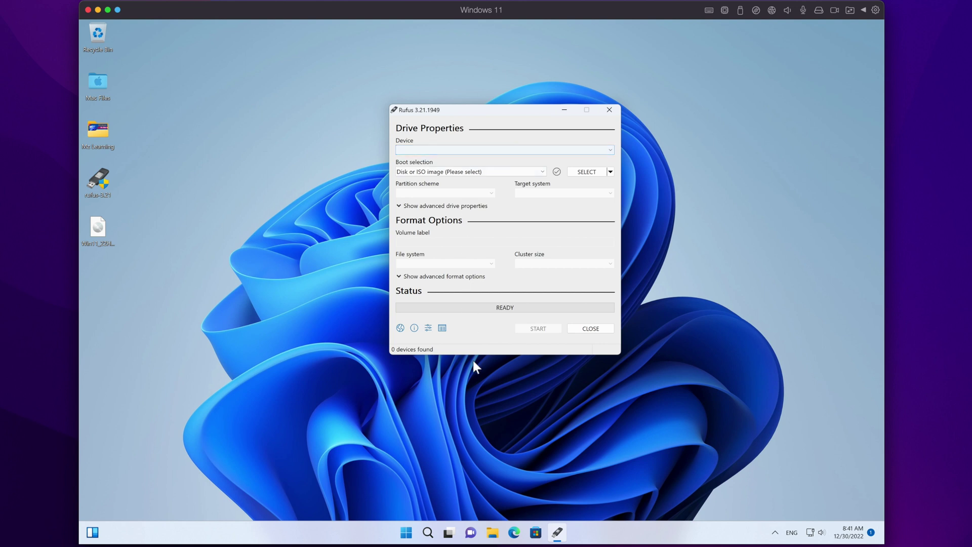
click(492, 532)
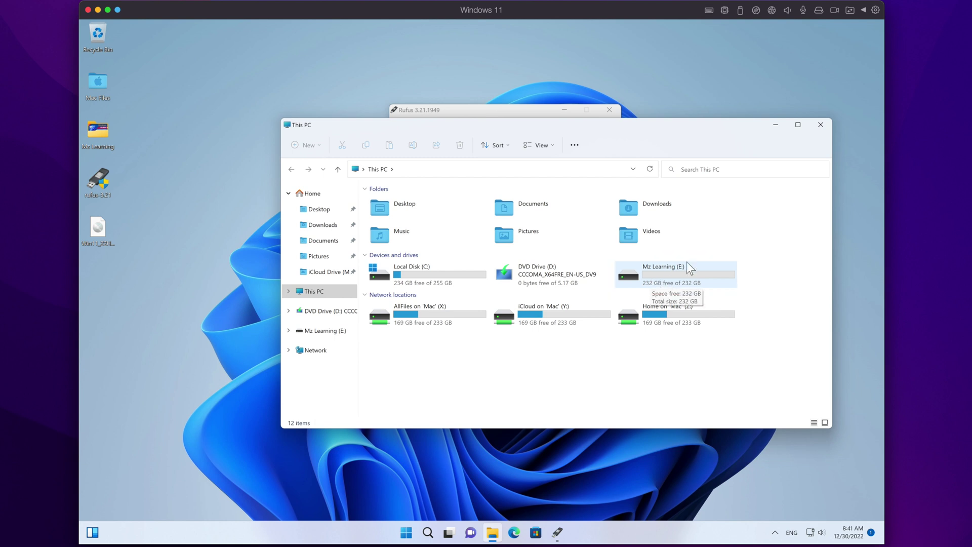
click(821, 125)
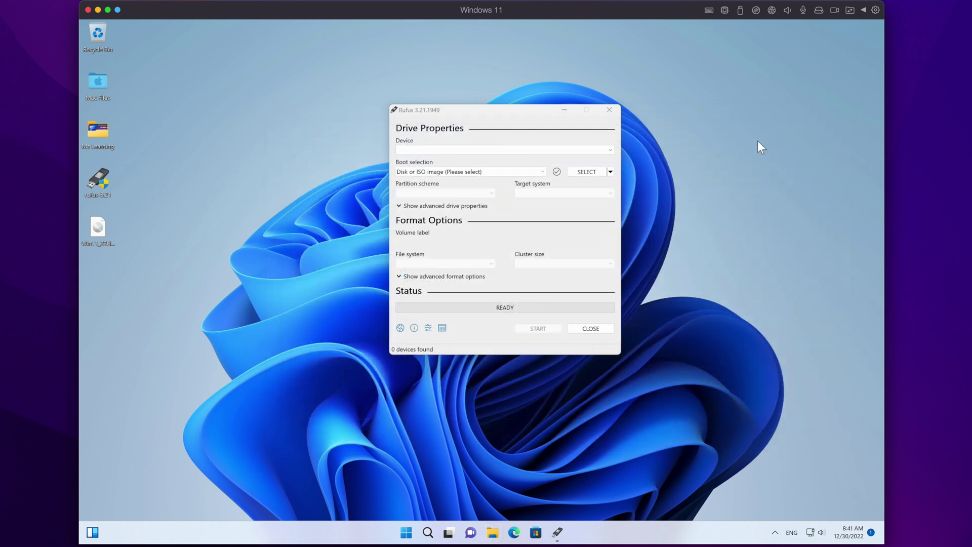
click(482, 167)
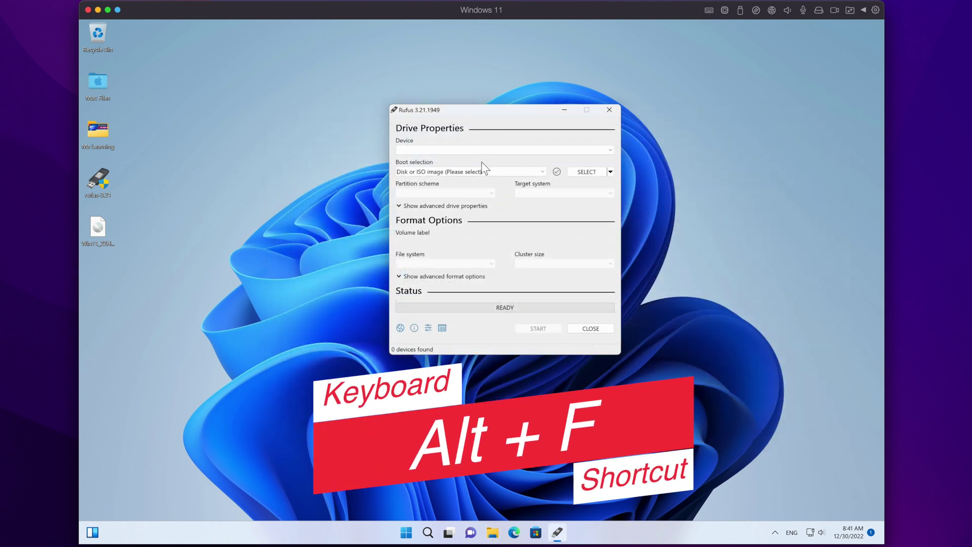
key(alt+f)
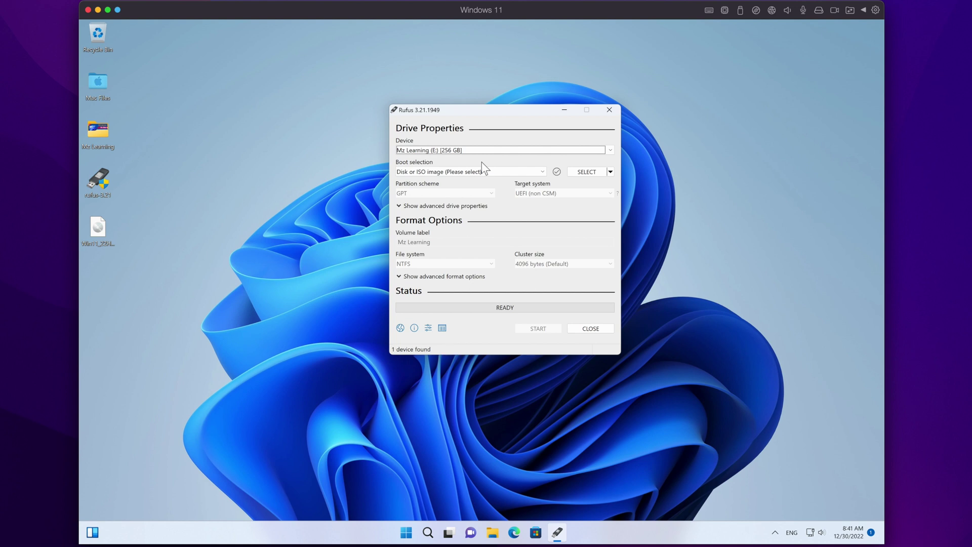
- In Rufus's Open dialog, browse to the user's Desktop folder under Local Disk (C:)\Users
click(584, 172)
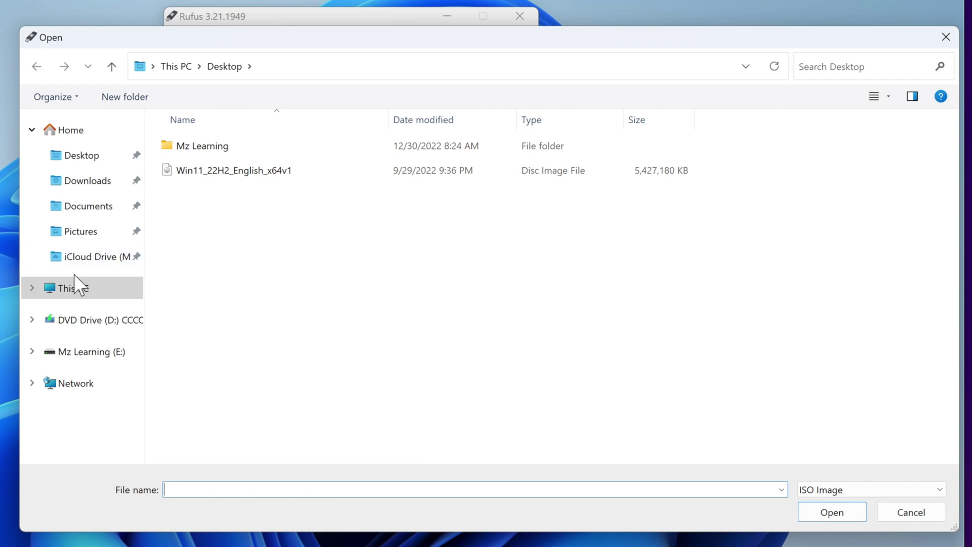
click(69, 288)
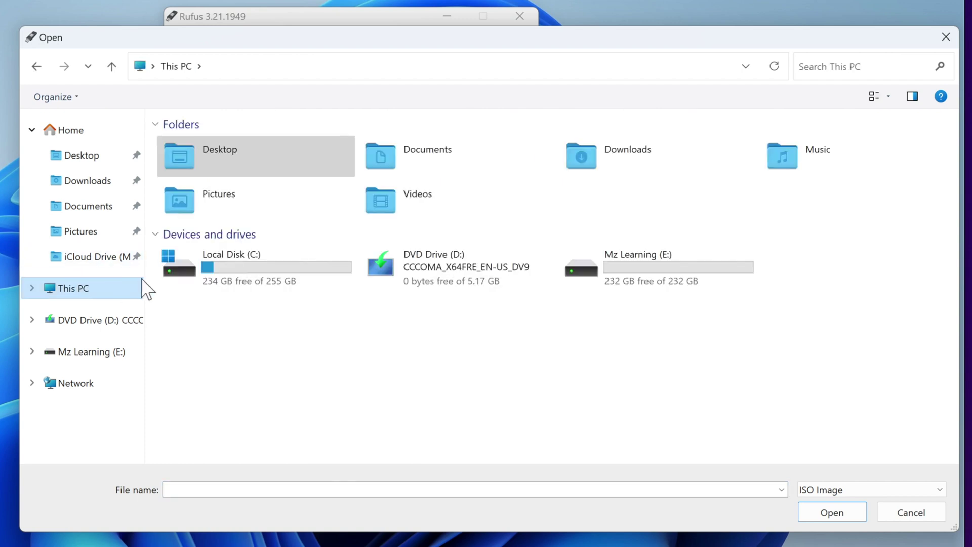
double_click(256, 271)
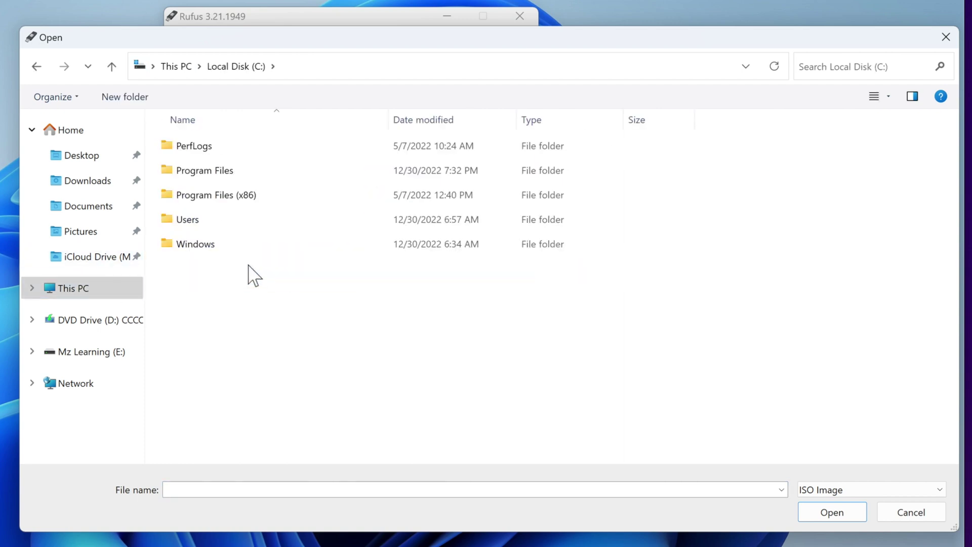
double_click(215, 225)
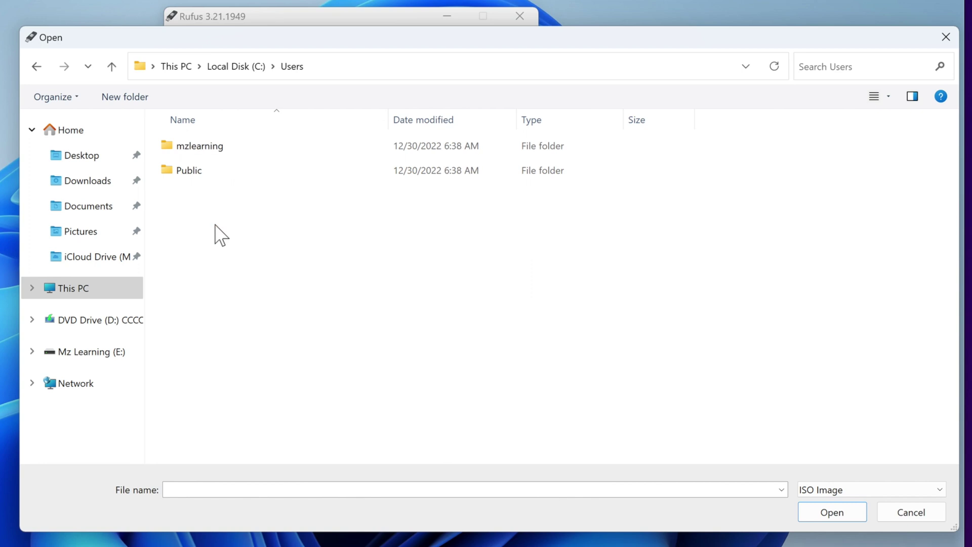
double_click(226, 150)
double_click(224, 172)
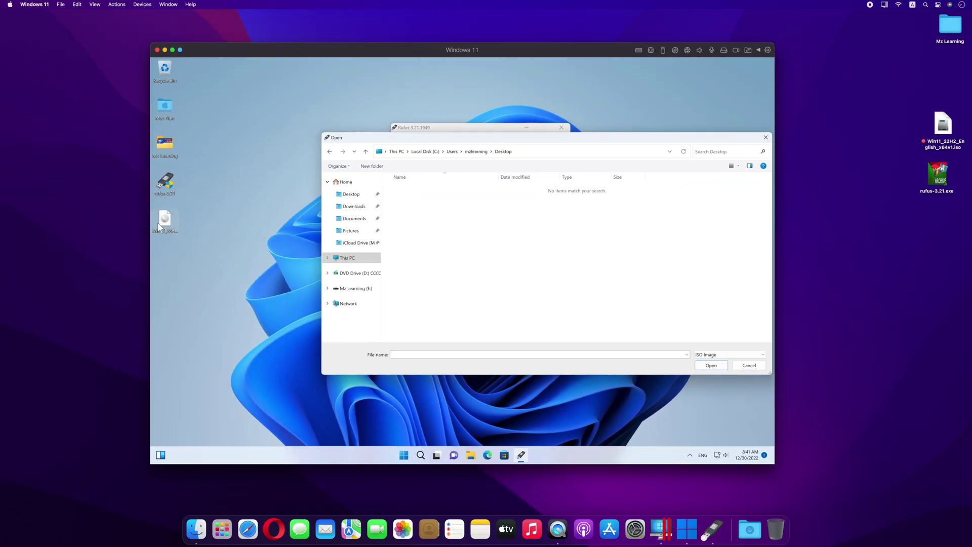
- Copy the Win11 ISO into the Desktop folder and select Win11_22H2_English_x64v1
right_click(167, 222)
click(189, 233)
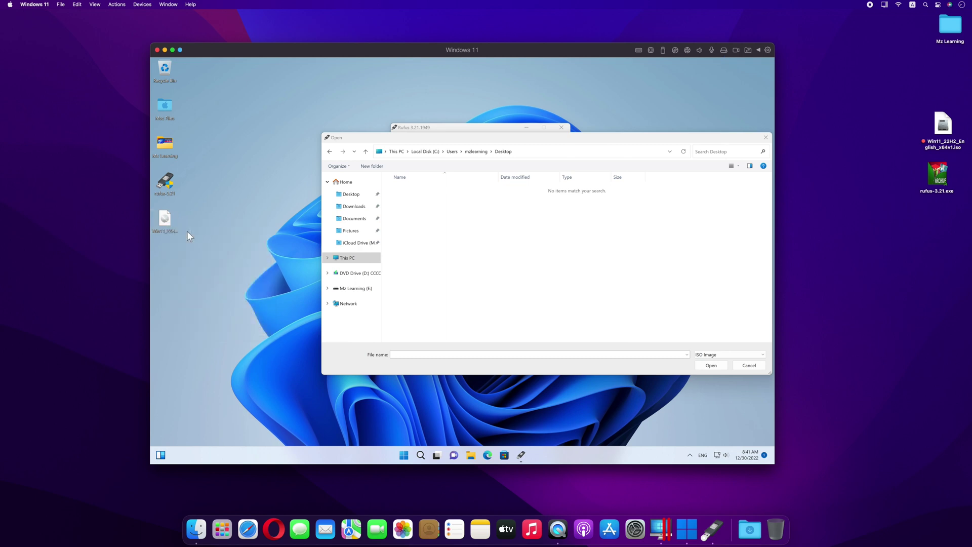
click(421, 219)
right_click(419, 221)
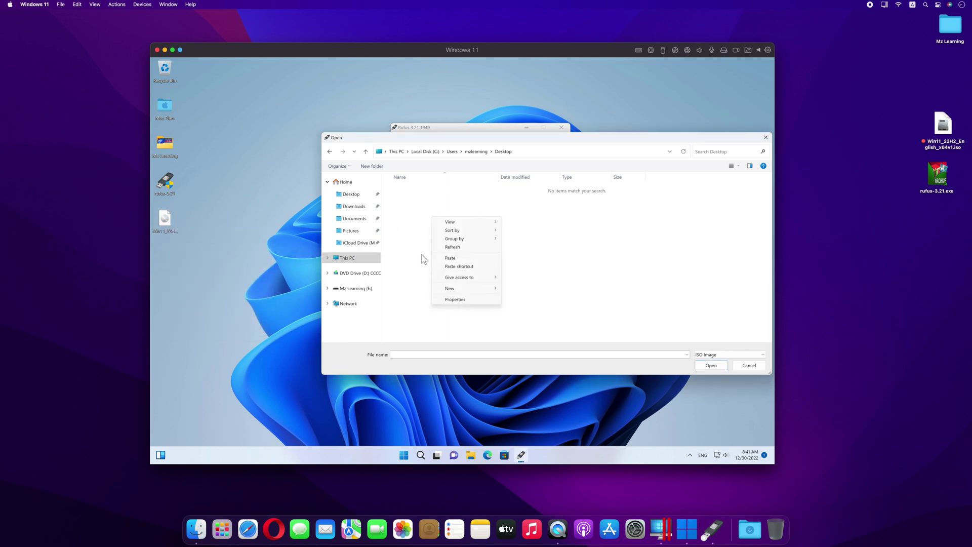
click(449, 258)
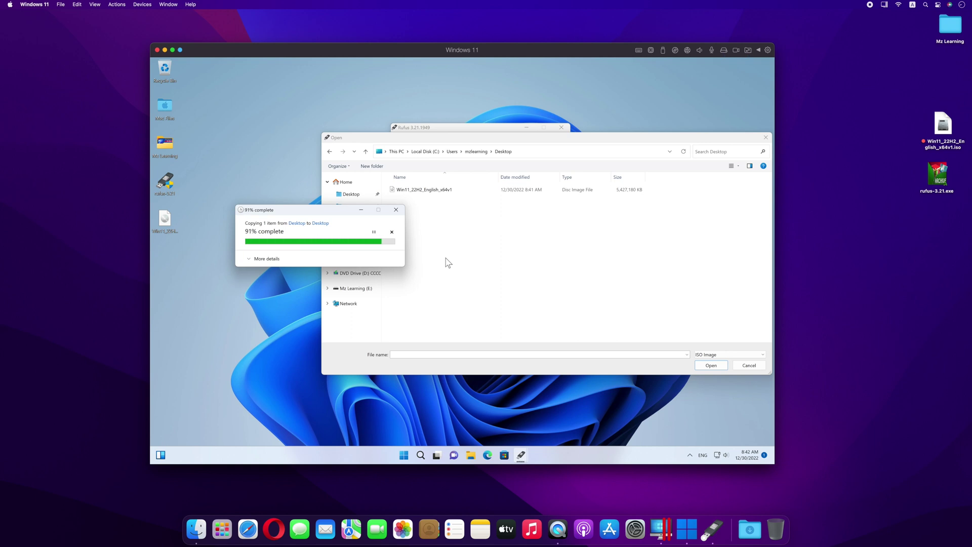
click(409, 194)
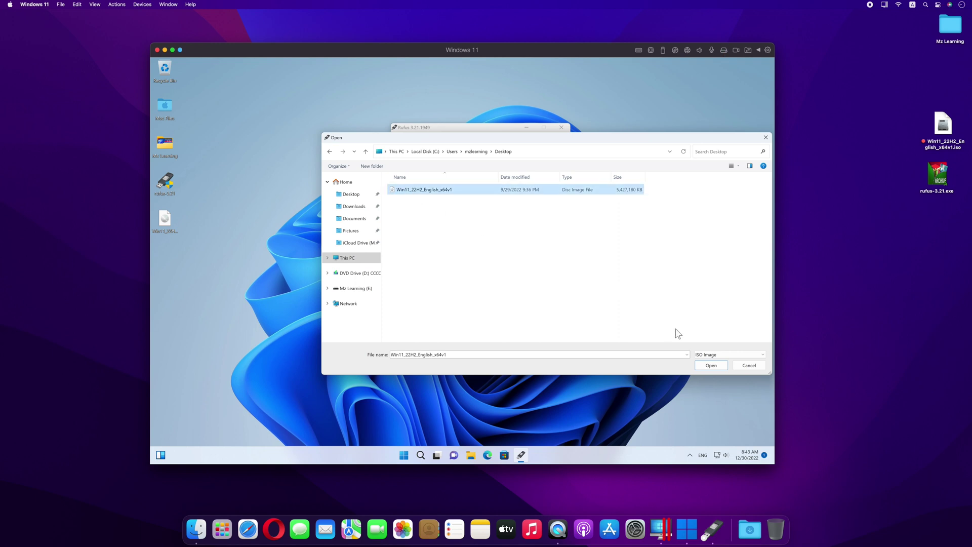
- Load the Win11 ISO, use Windows To Go, set volume label 'Windows 11 On Mac', and start
click(710, 365)
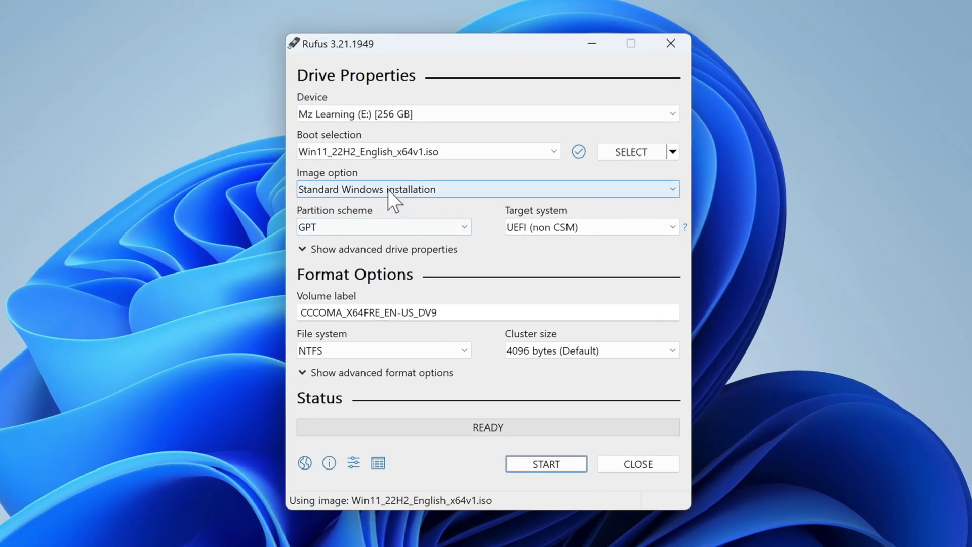
click(385, 188)
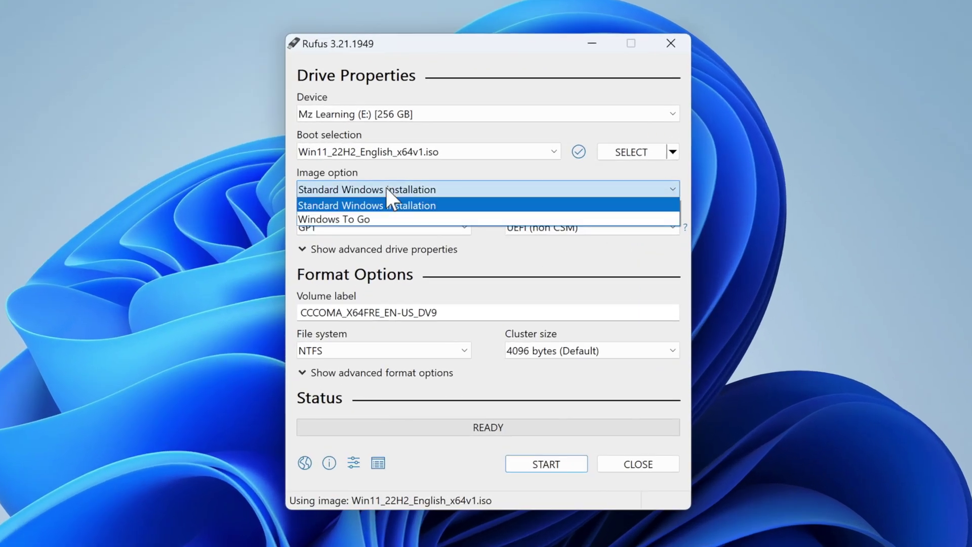
click(382, 219)
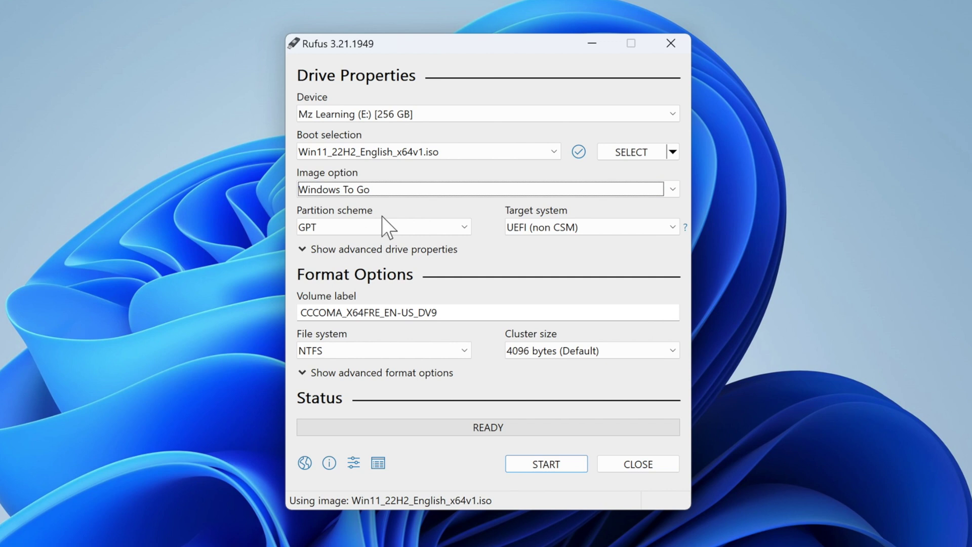
drag(457, 310, 262, 314)
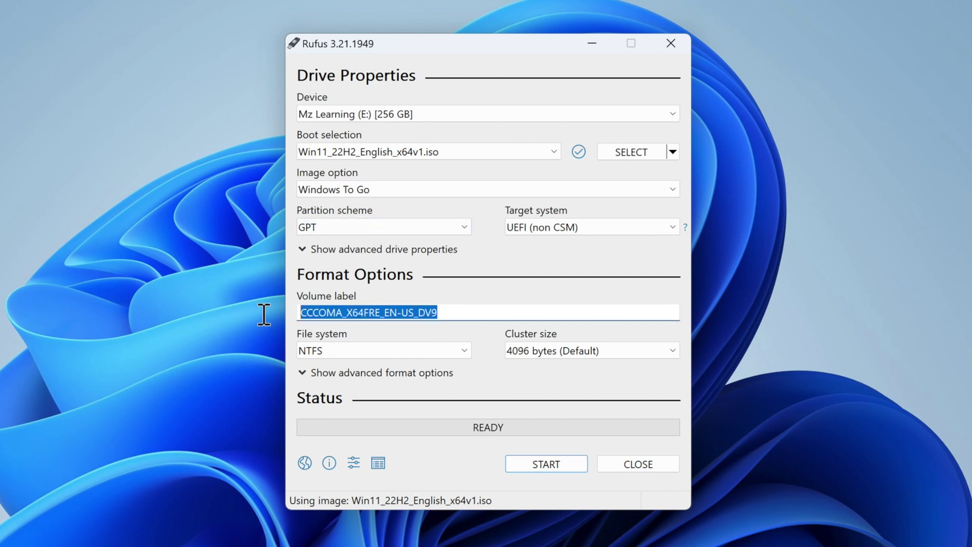
text(Windows 11 On Mac)
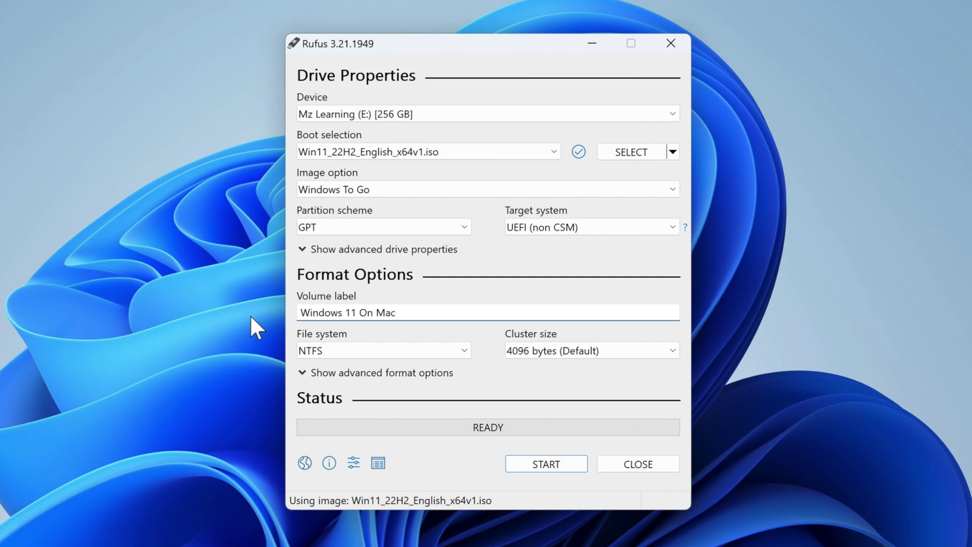
click(545, 462)
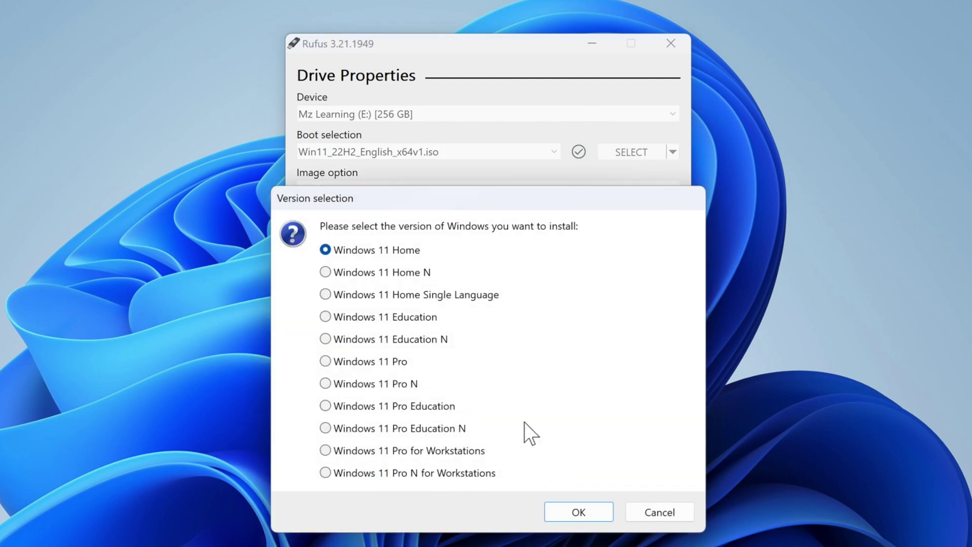
- Choose Windows 11 Pro, keep internal disks accessible, accept the customisations and confirm erasing the drive
click(340, 362)
click(559, 505)
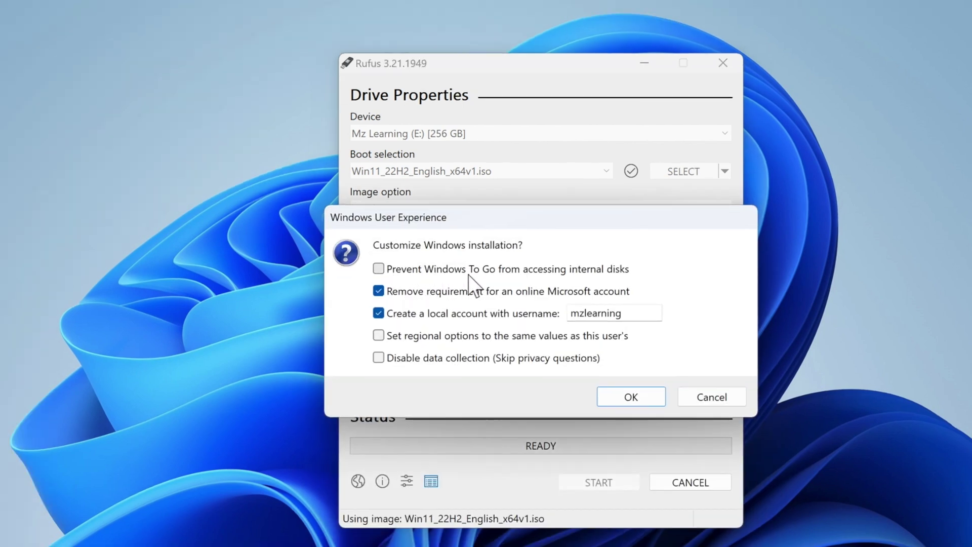
click(381, 271)
click(378, 269)
click(646, 396)
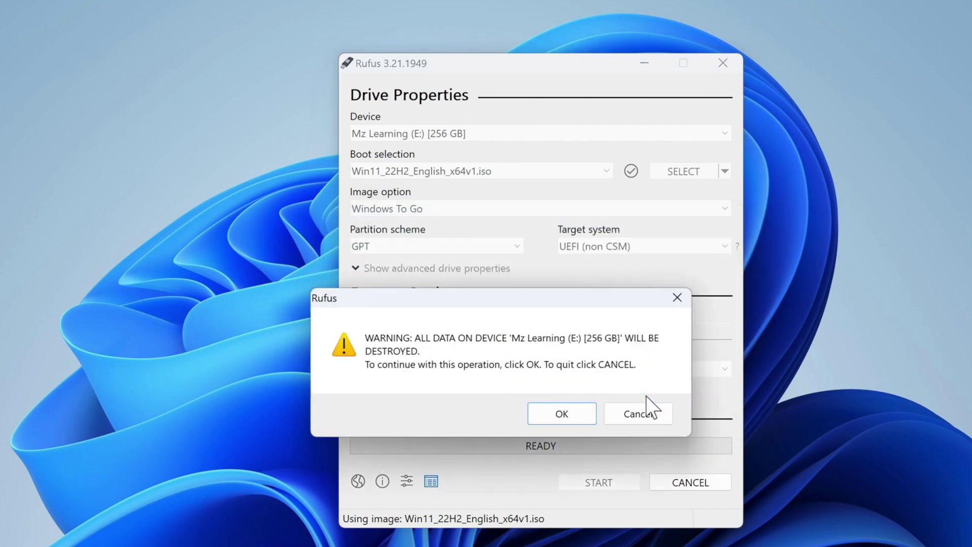
click(572, 409)
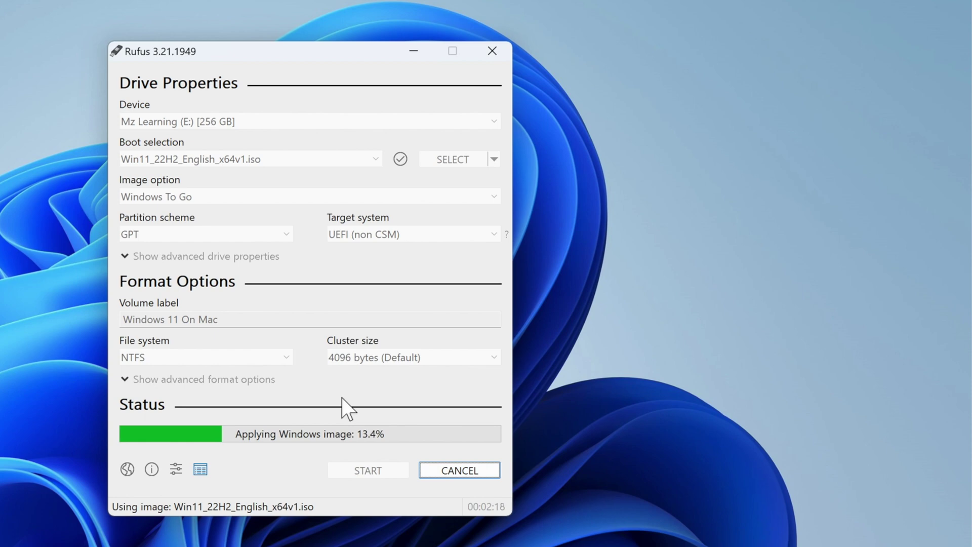
- Review the partition details in Rufus's log once writing finishes, then close the log and Rufus
click(202, 470)
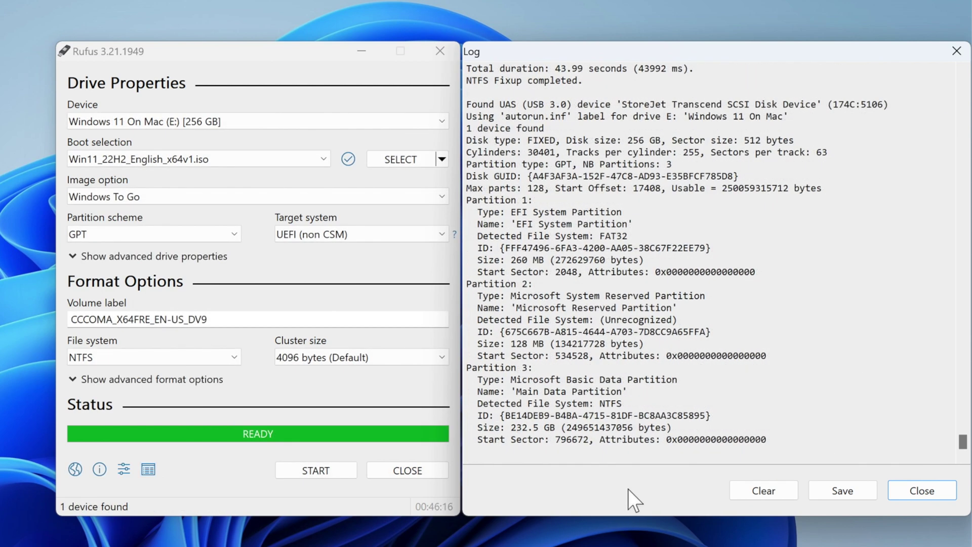
click(910, 484)
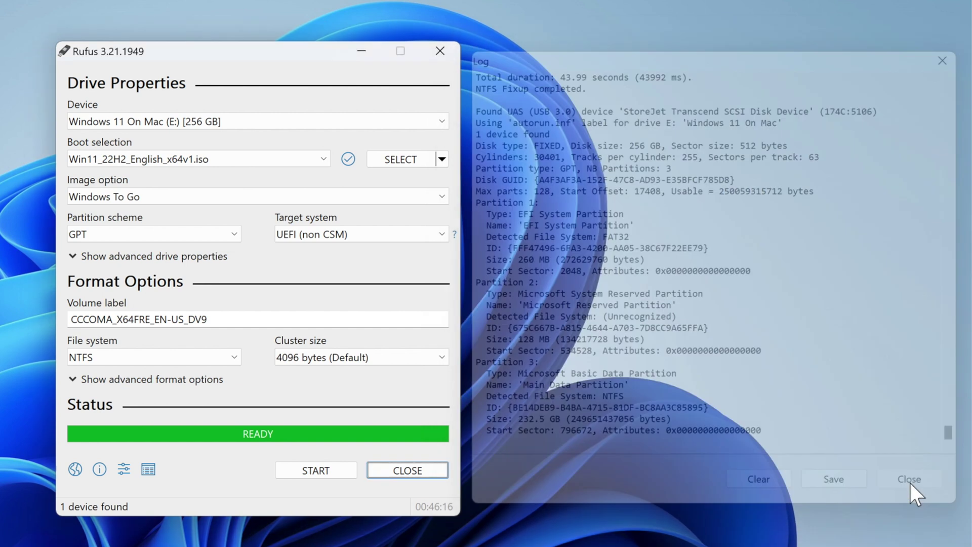
click(405, 470)
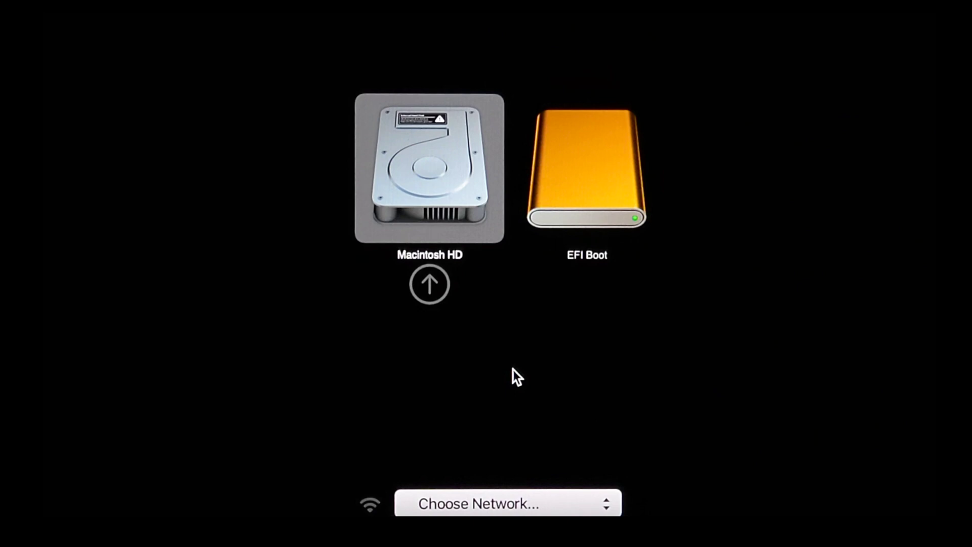
- Select EFI Boot in Startup Manager to start Windows 11 from the external drive
key(Right)
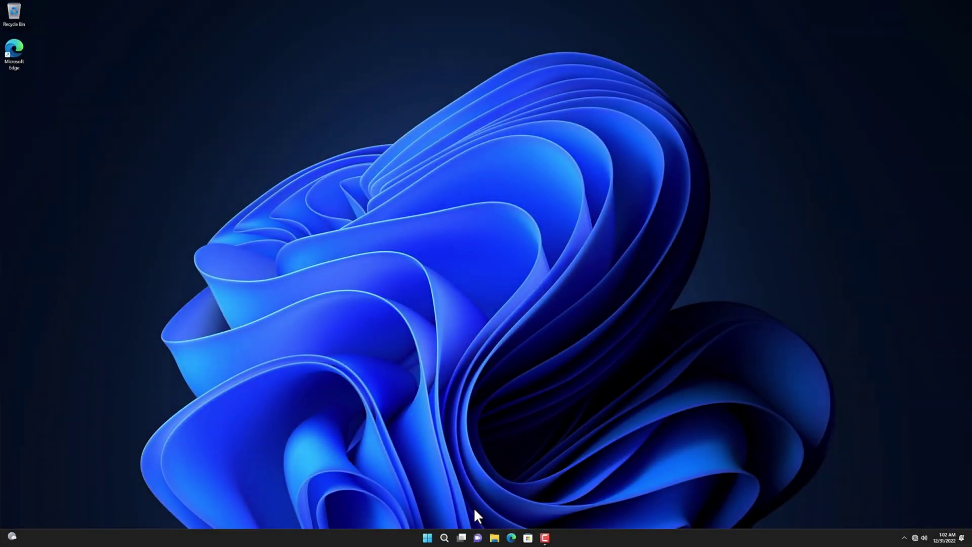
click(428, 538)
click(428, 537)
click(915, 537)
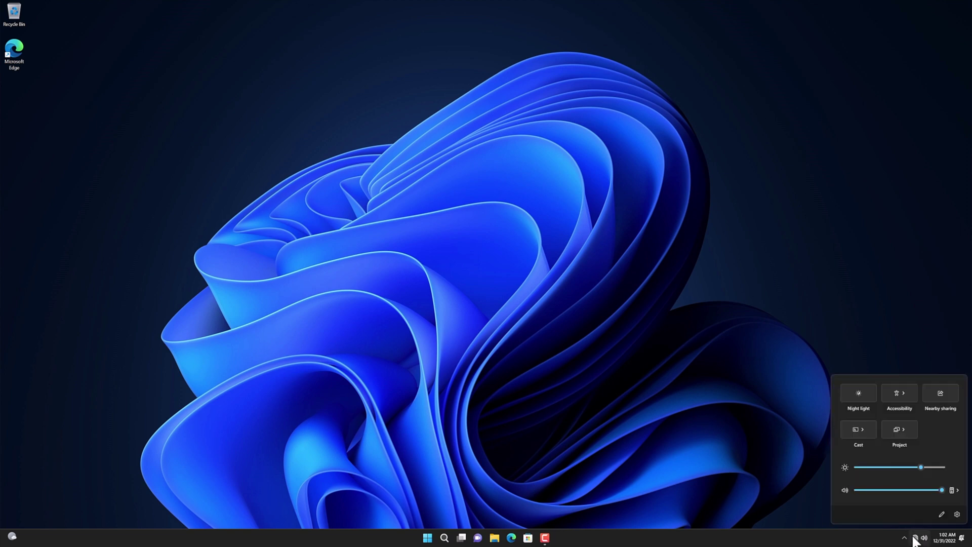
click(913, 536)
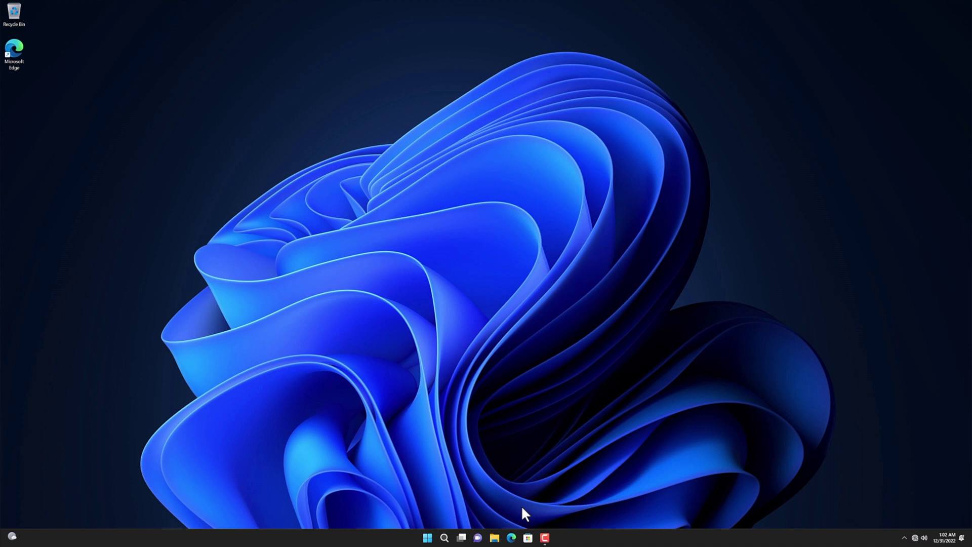
click(495, 537)
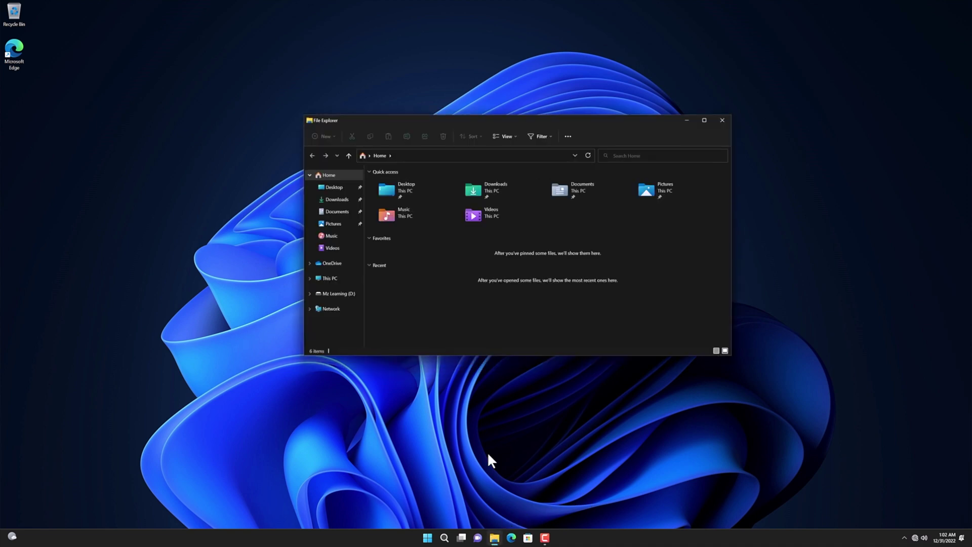
click(338, 280)
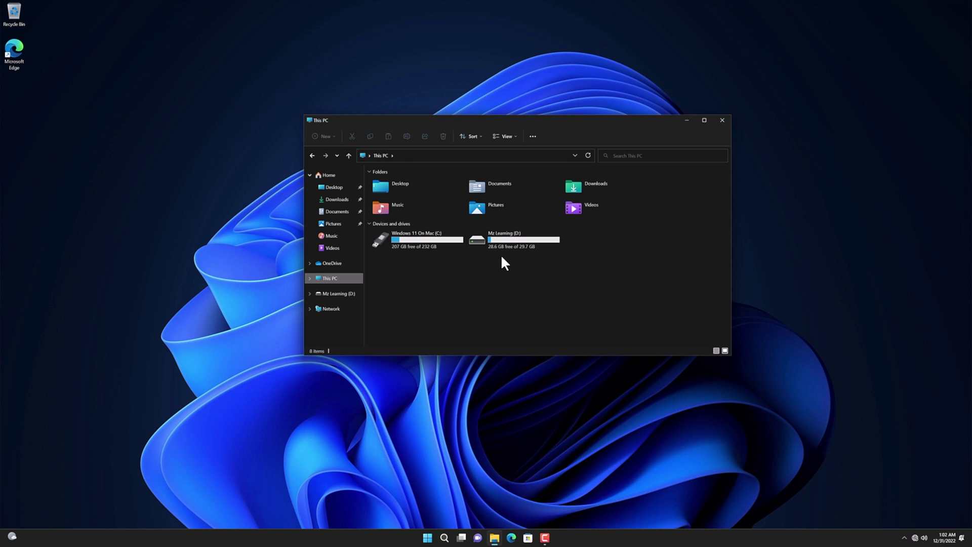
click(723, 122)
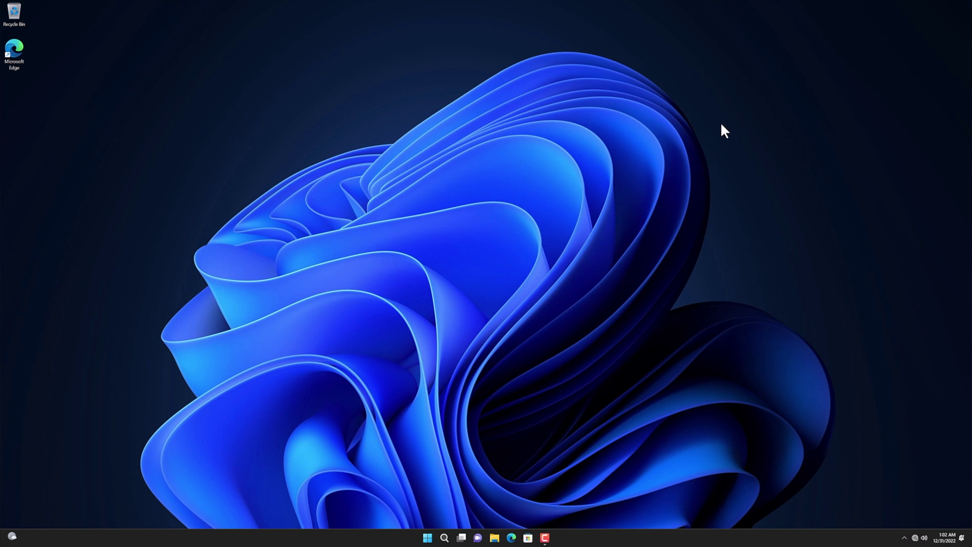
- Open Disk Management from the Start right-click menu, enlarge it to review the disks, then close it
right_click(431, 537)
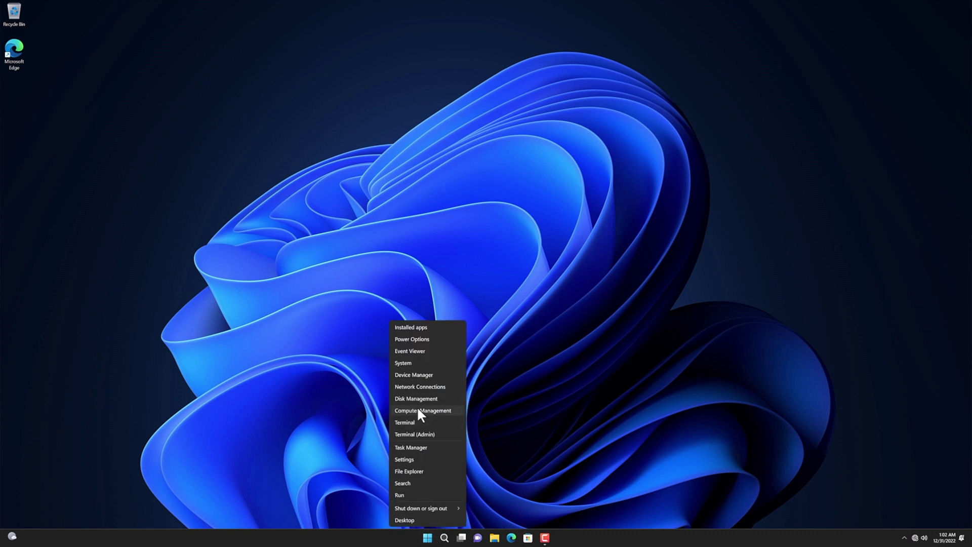
click(418, 399)
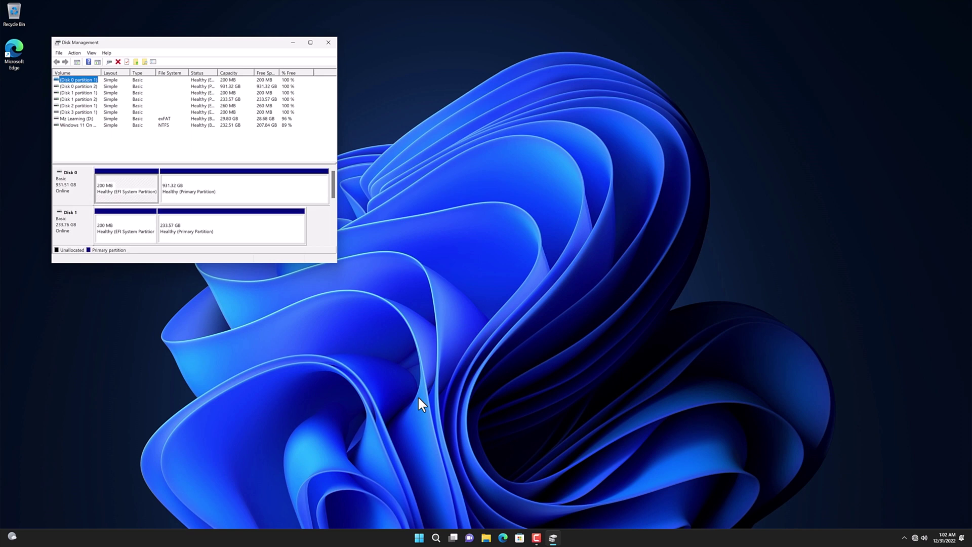
drag(336, 264, 519, 390)
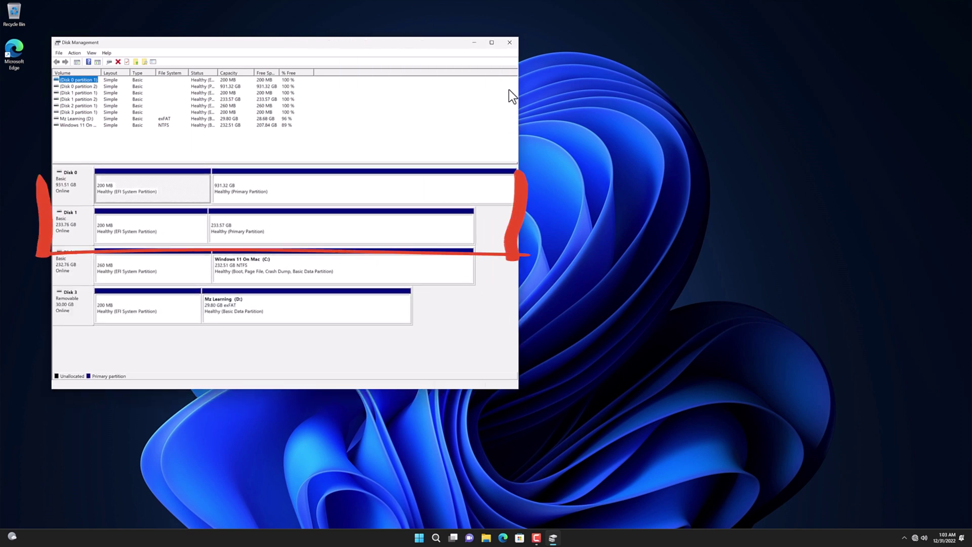
click(510, 43)
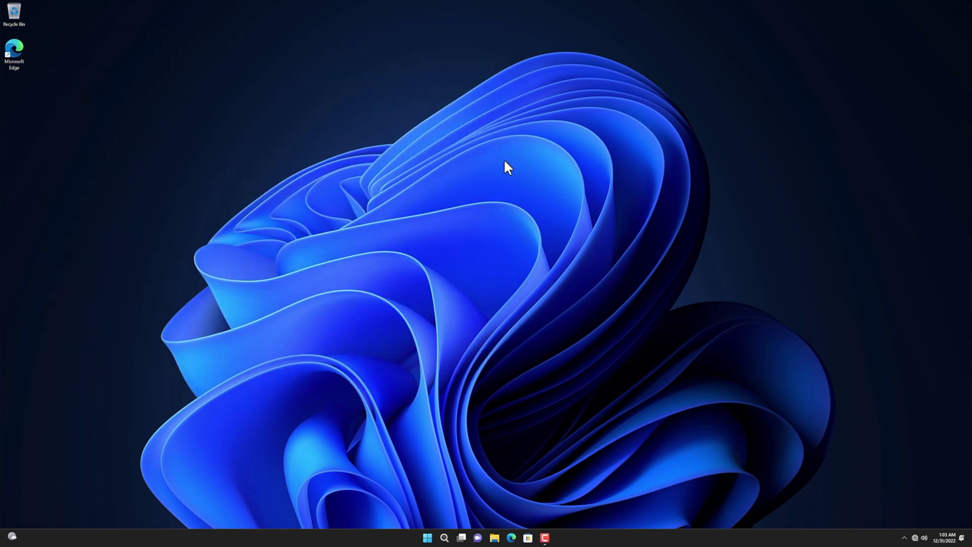
- Open Device Manager, centre it, and expand Display adapters to show Microsoft Basic Display Adapter
right_click(427, 537)
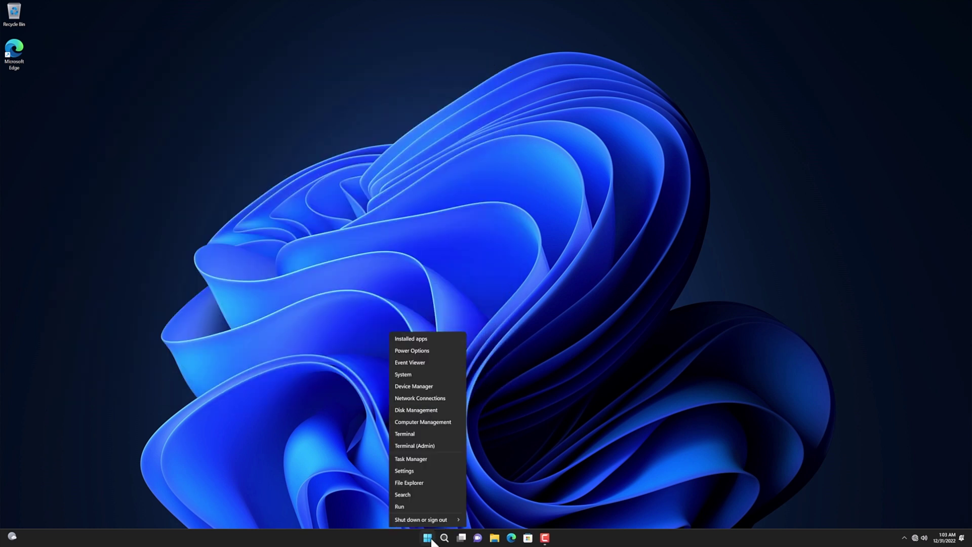
click(421, 375)
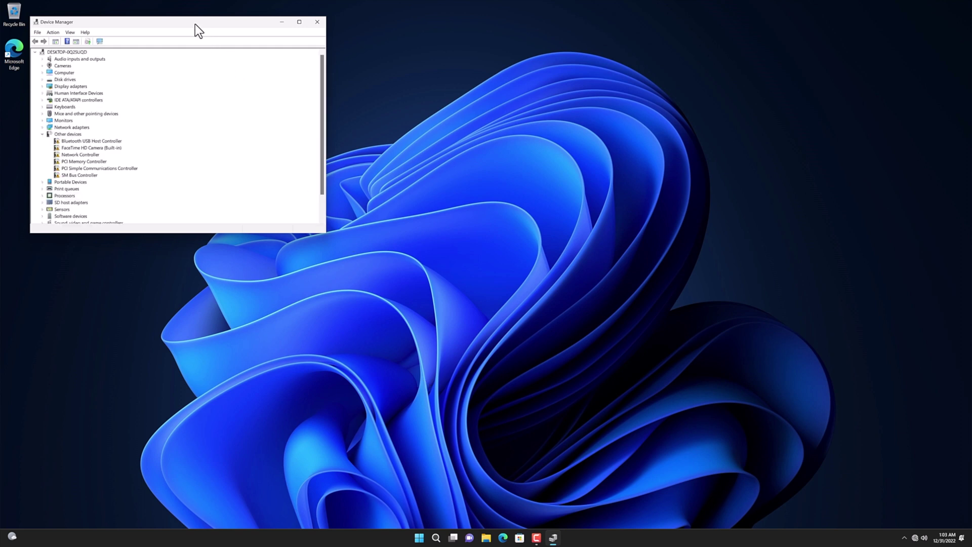
drag(195, 23, 495, 192)
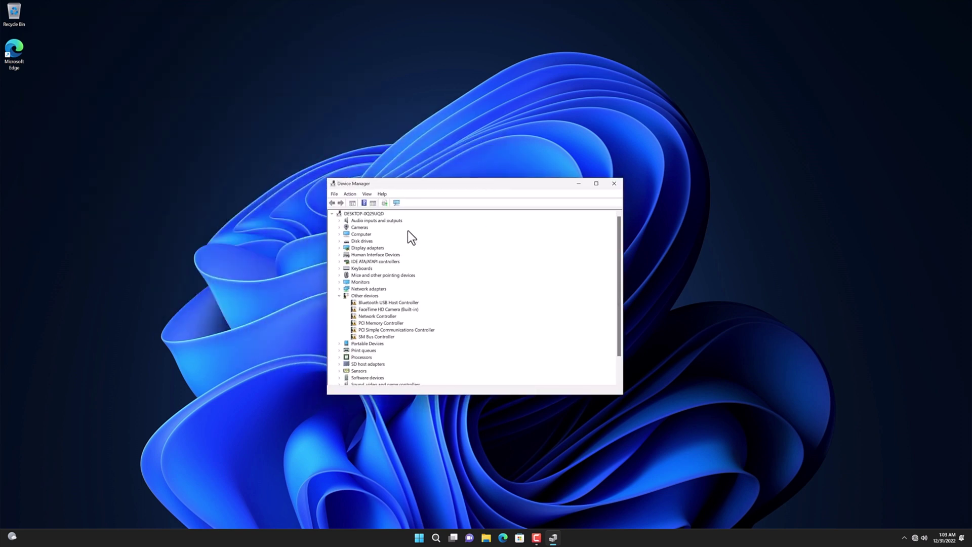
click(340, 248)
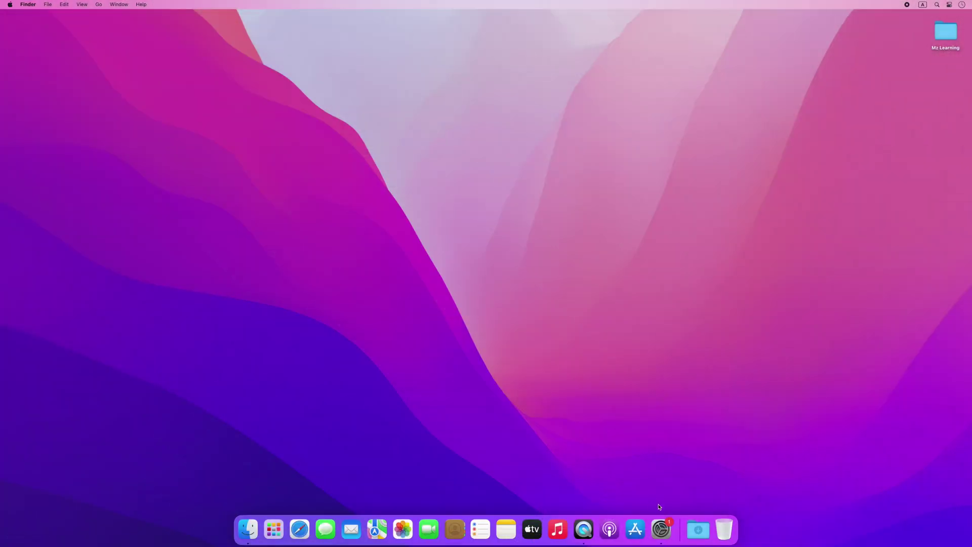
- Check System Settings' About page confirming macOS Ventura 13.0, then close System Settings
click(661, 529)
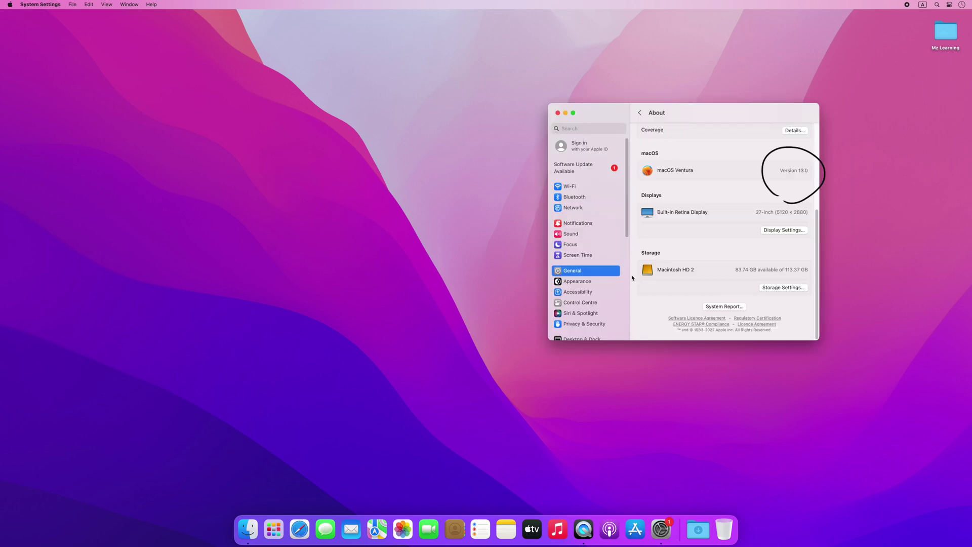
mouse_move(626, 236)
mouse_down()
mouse_move(629, 305)
mouse_move(631, 233)
mouse_up()
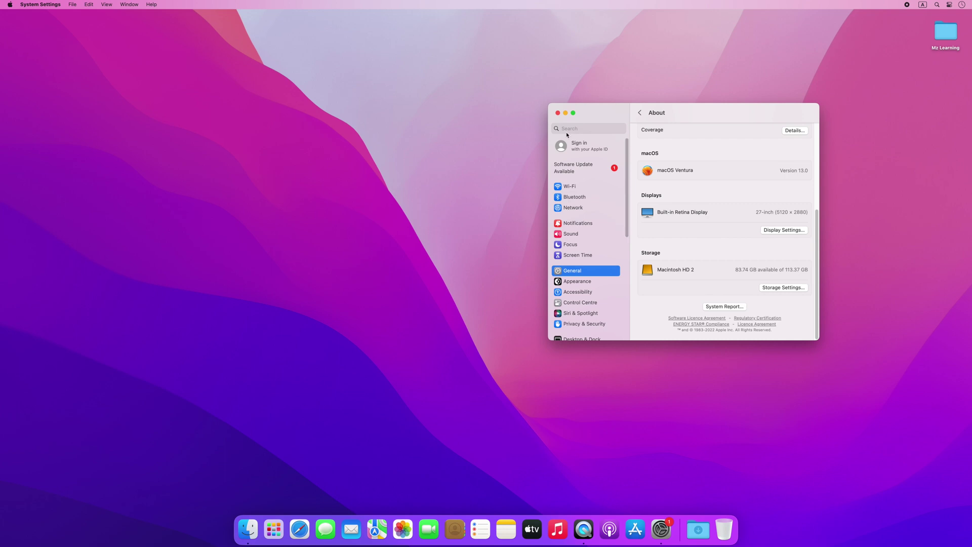
click(558, 113)
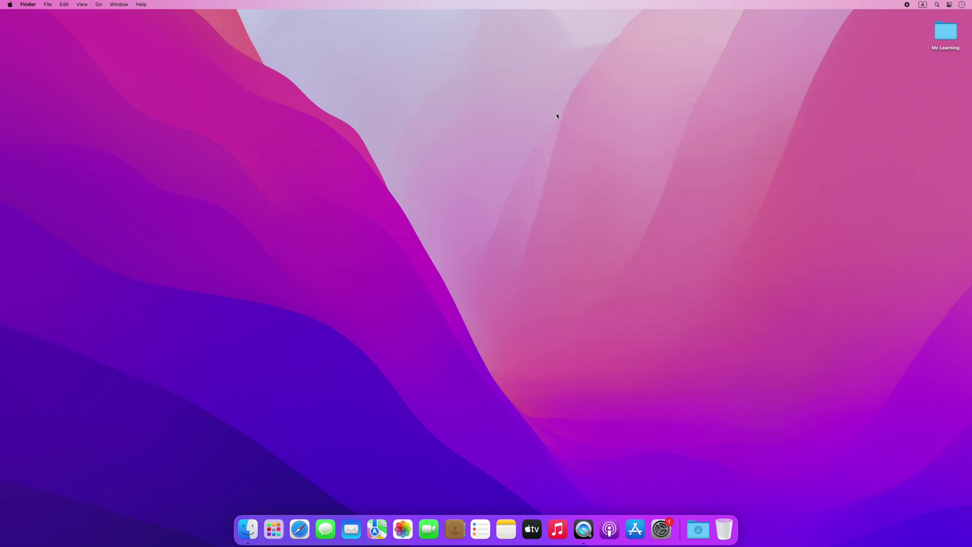
- Launch Boot Camp Assistant through a Spotlight search for 'boot'
key(super+space)
text(boot)
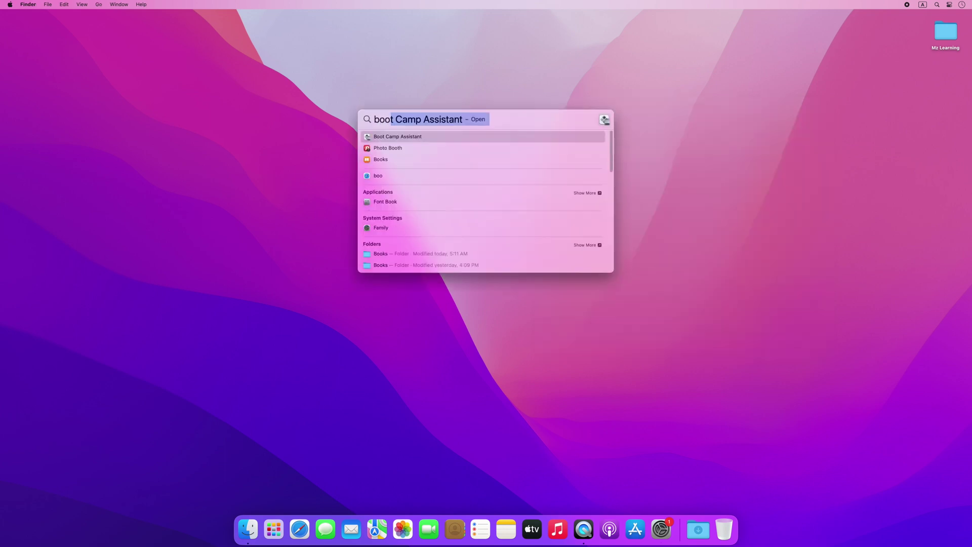
key(Return)
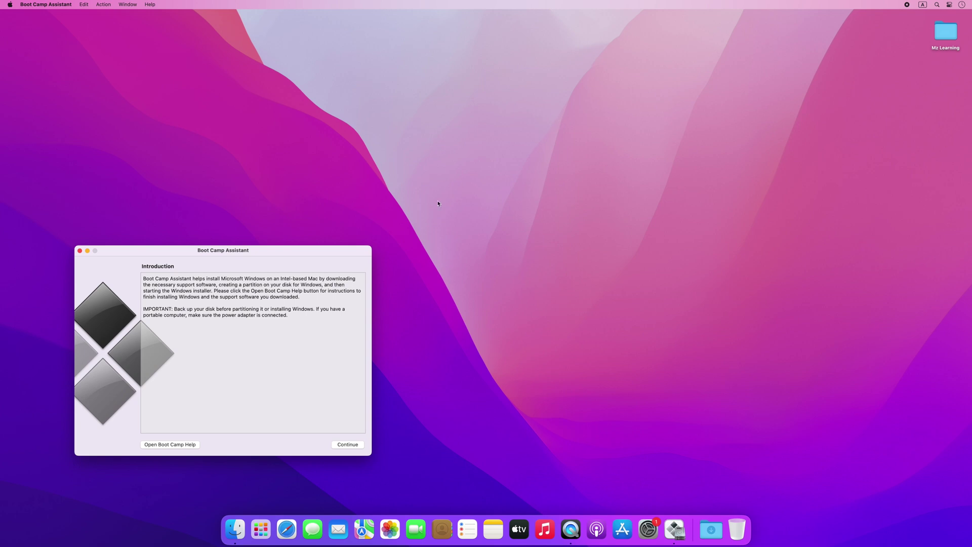
- Download Windows Support Software to the Desktop as WindowsSupport and open its BootCamp folder
drag(323, 247, 514, 136)
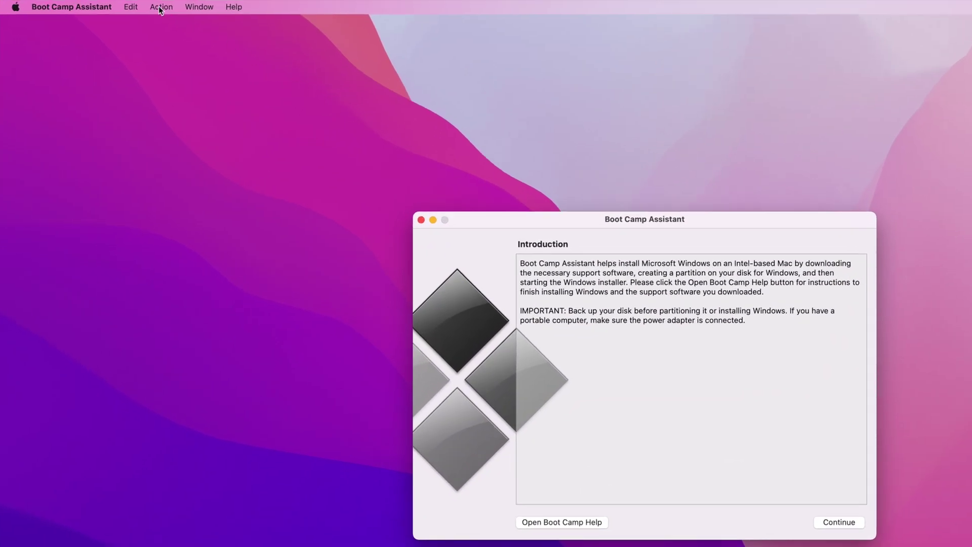
click(157, 13)
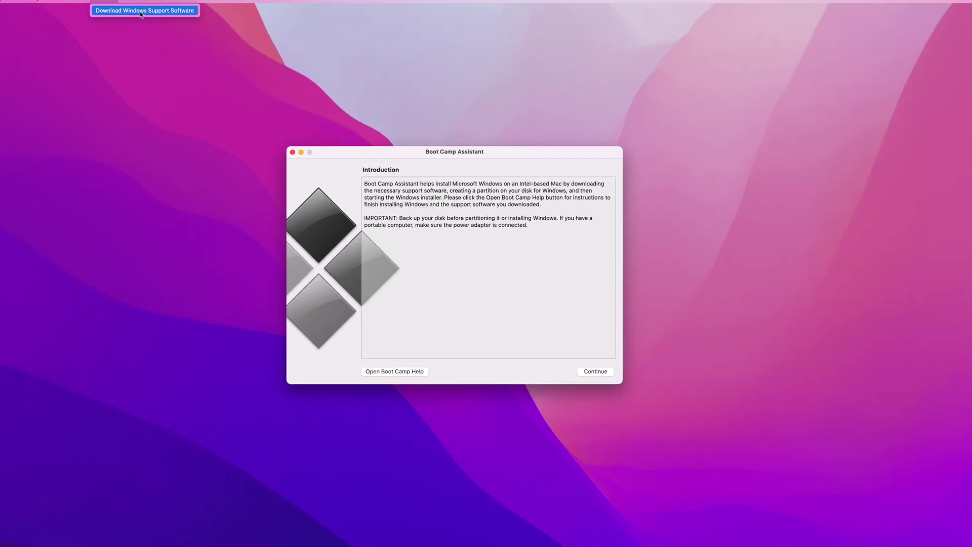
click(210, 25)
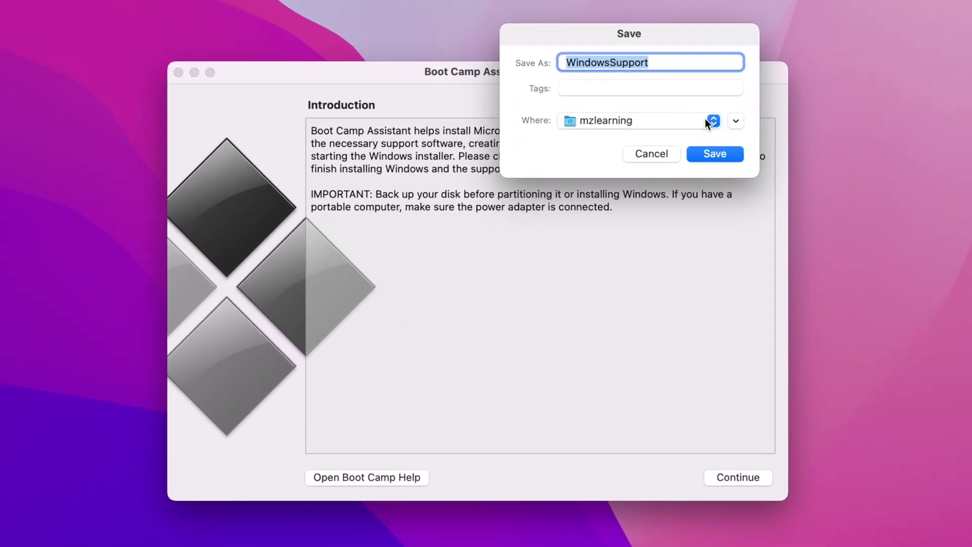
click(535, 156)
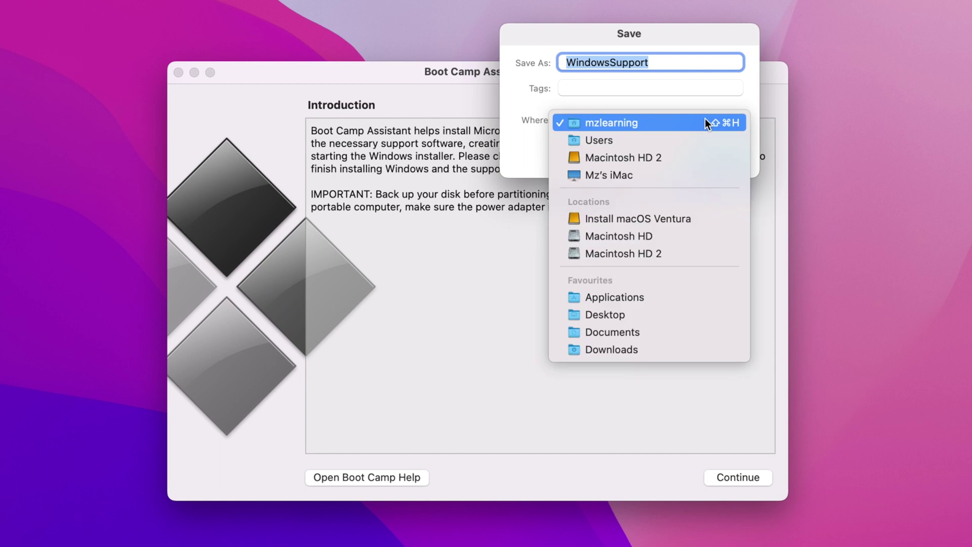
click(706, 315)
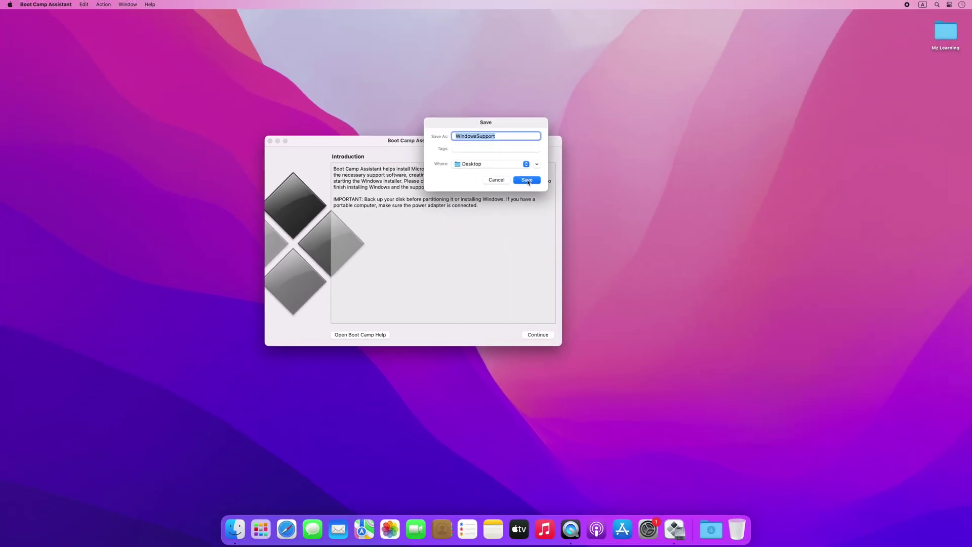
click(528, 181)
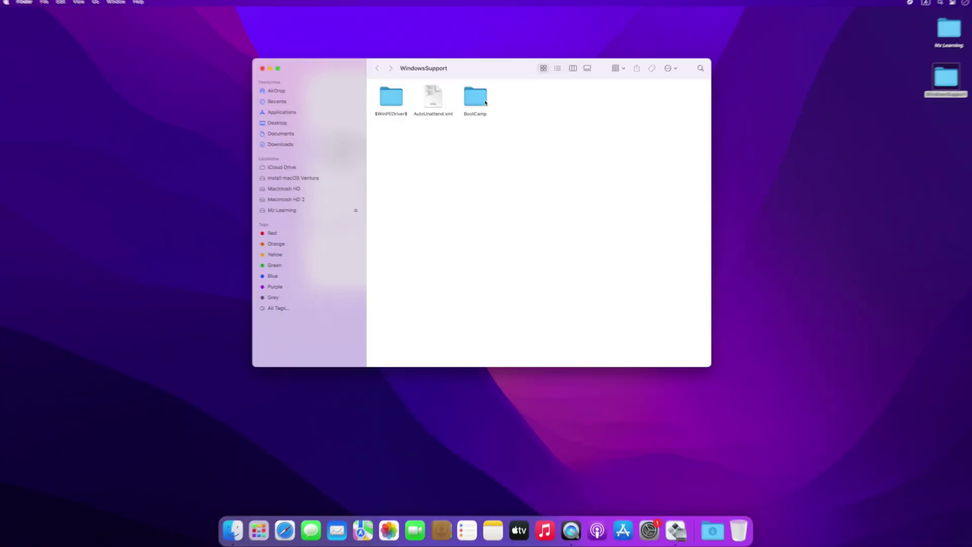
click(485, 103)
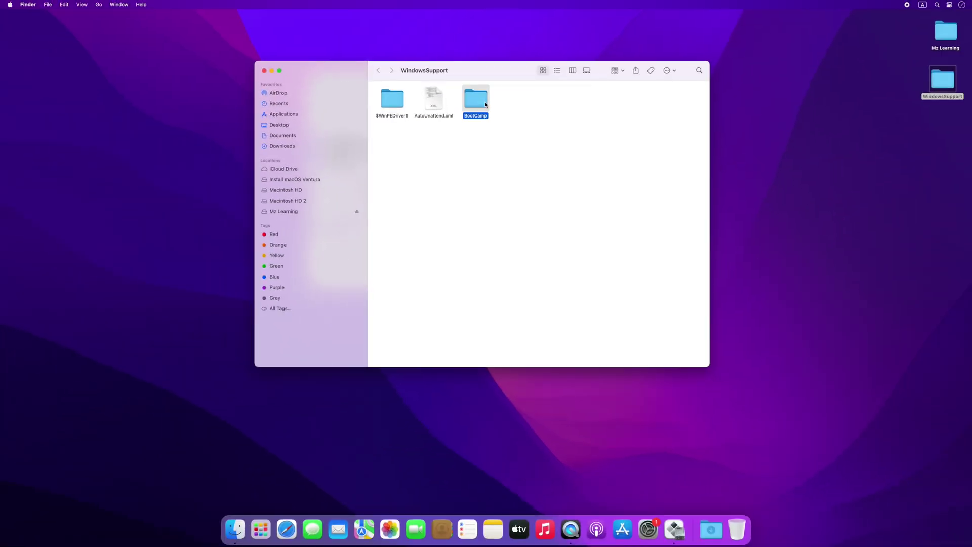
double_click(485, 105)
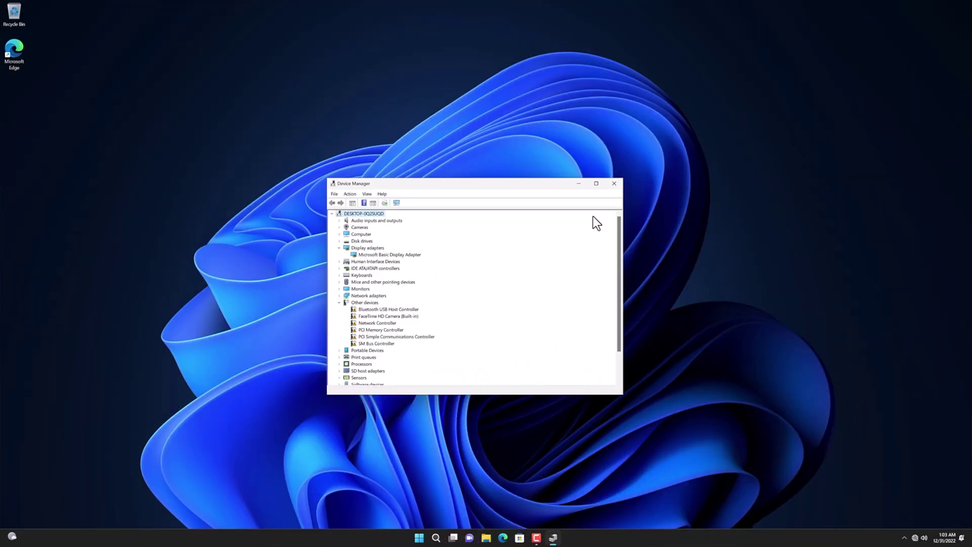
- Close Device Manager and run Setup from Mz Learning (D:) > WindowsSupport > BootCamp
click(613, 184)
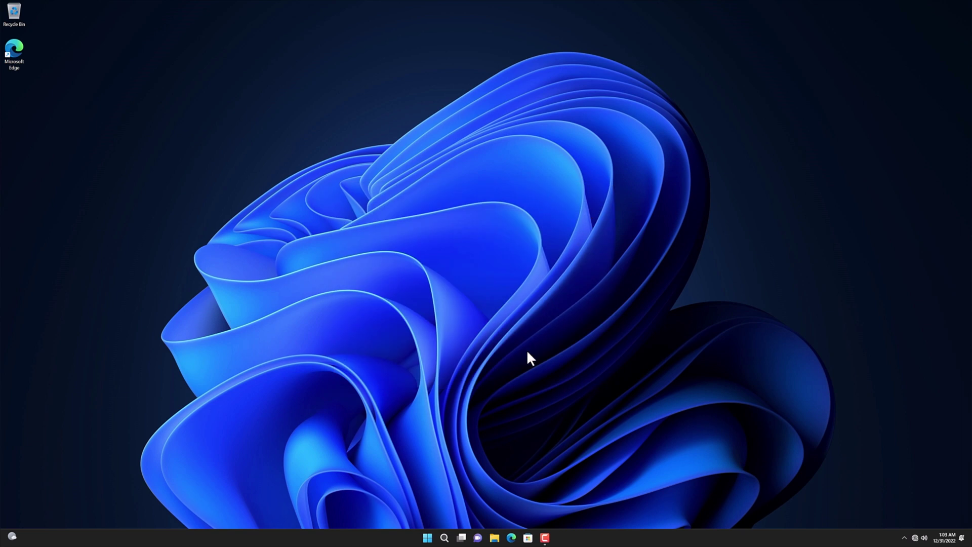
click(494, 537)
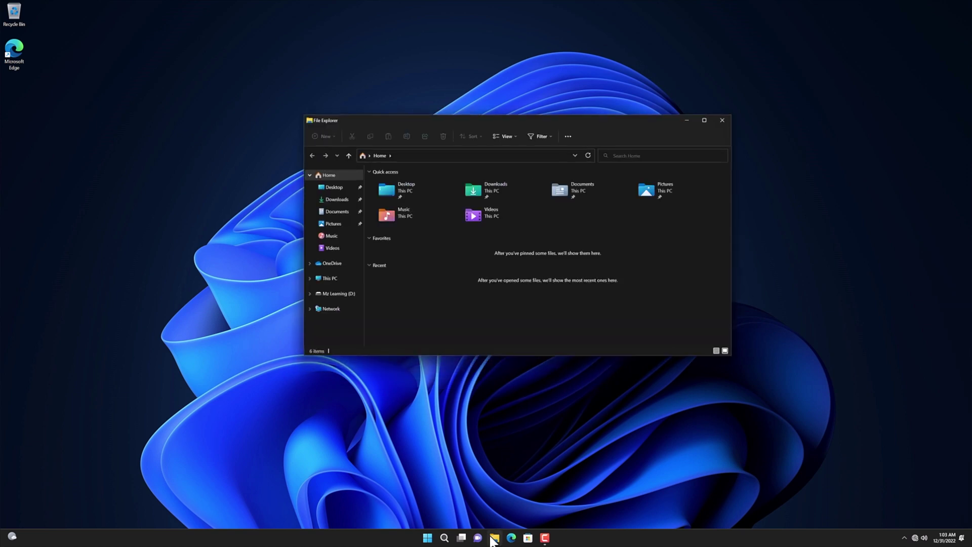
click(328, 280)
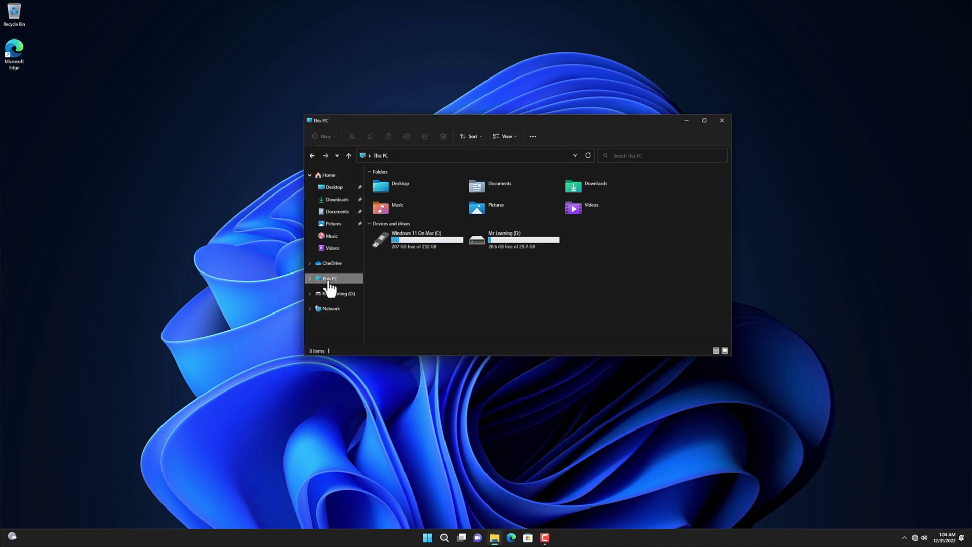
click(496, 239)
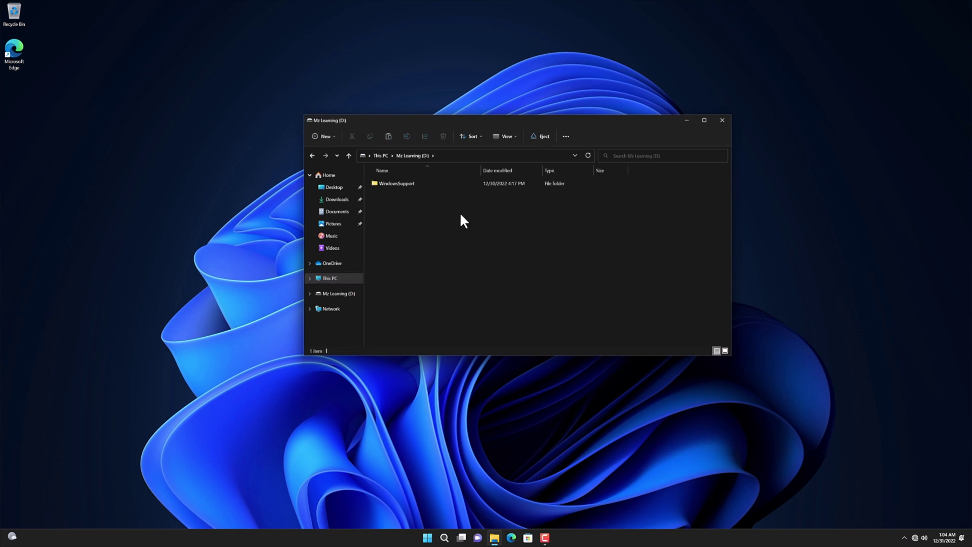
double_click(407, 185)
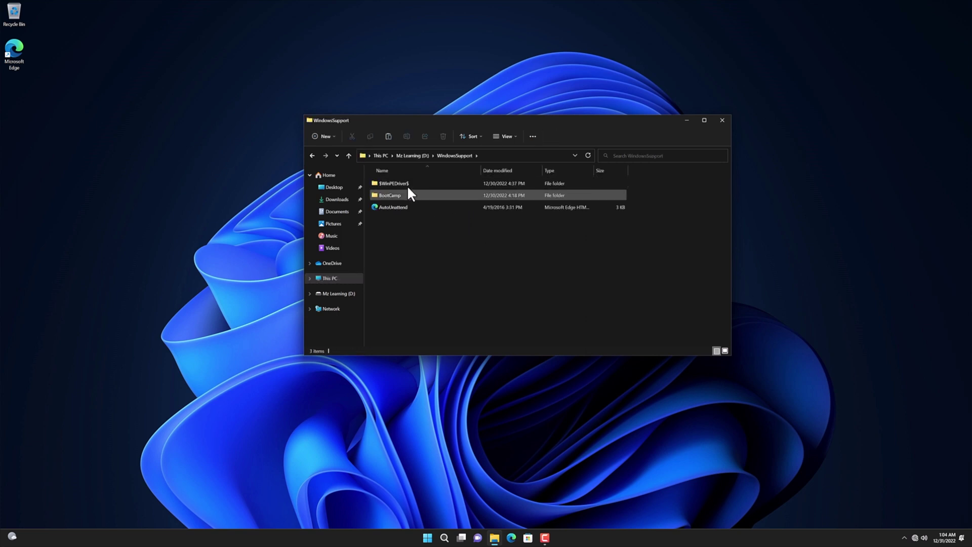
double_click(406, 196)
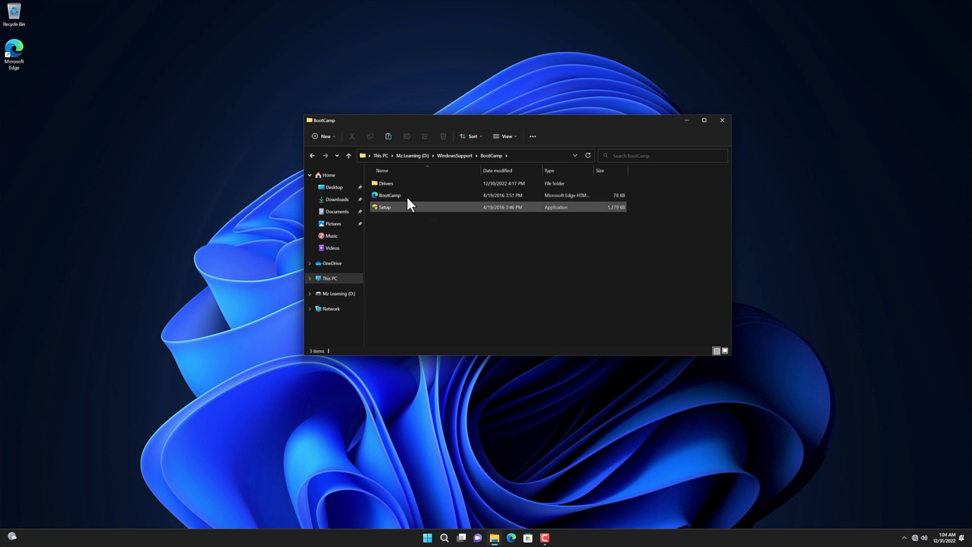
double_click(397, 206)
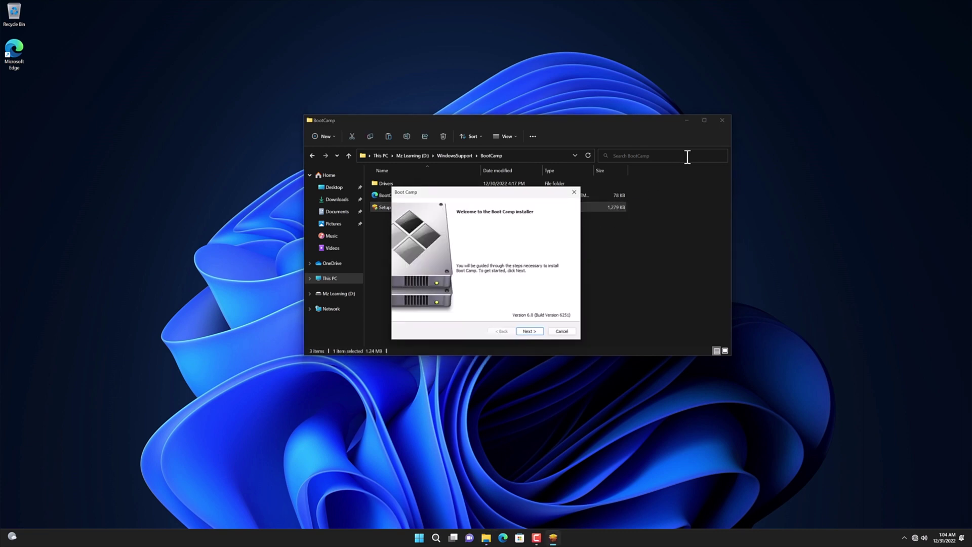
- Install the Boot Camp software after accepting the licence terms, then finish and restart Windows
click(723, 122)
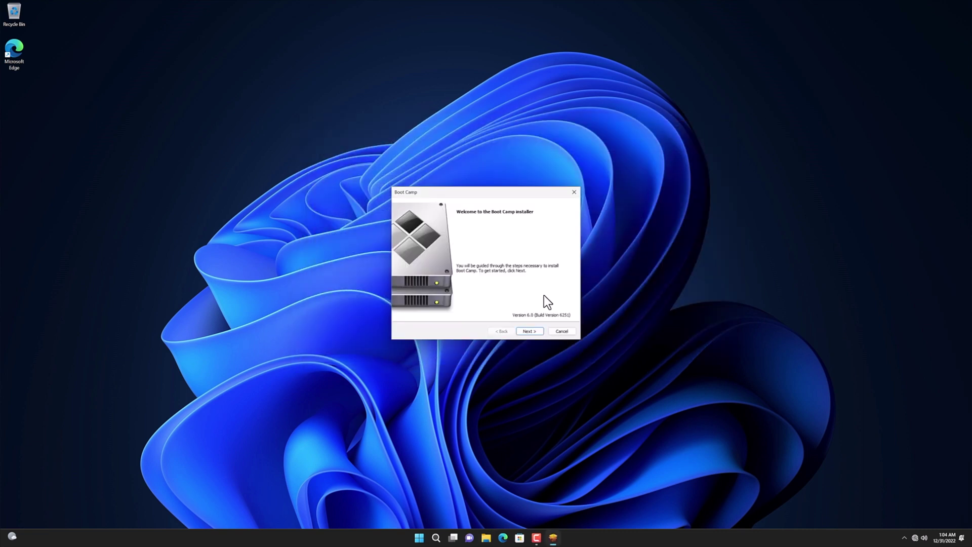
click(528, 331)
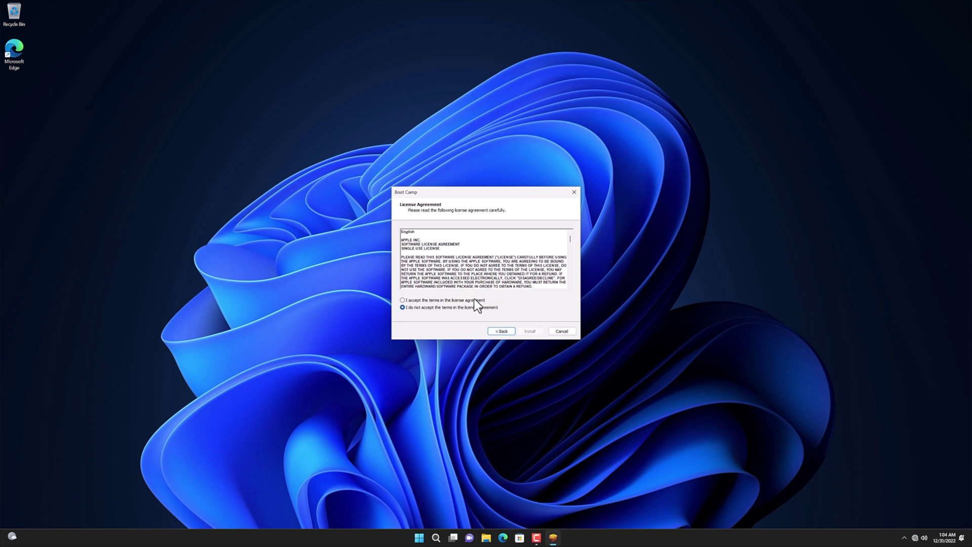
click(474, 299)
click(529, 332)
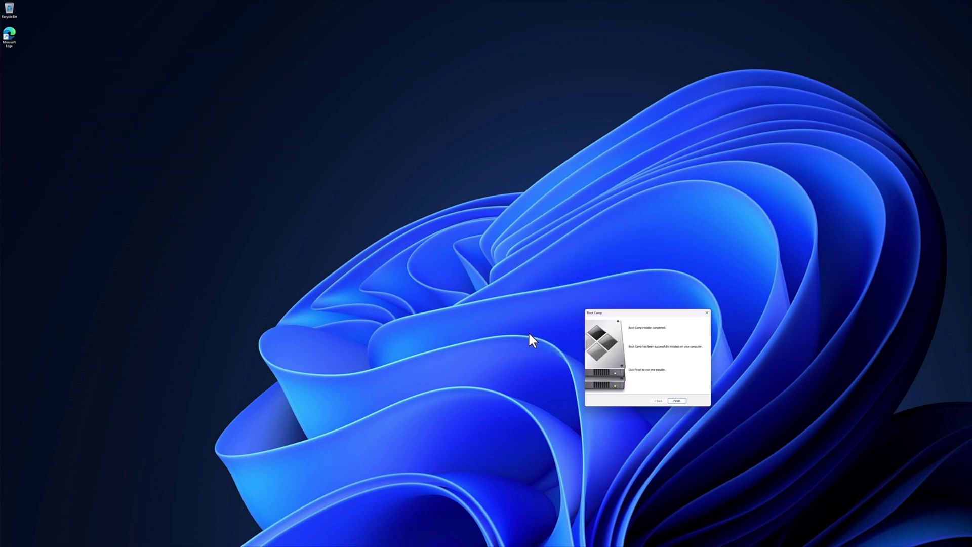
click(678, 401)
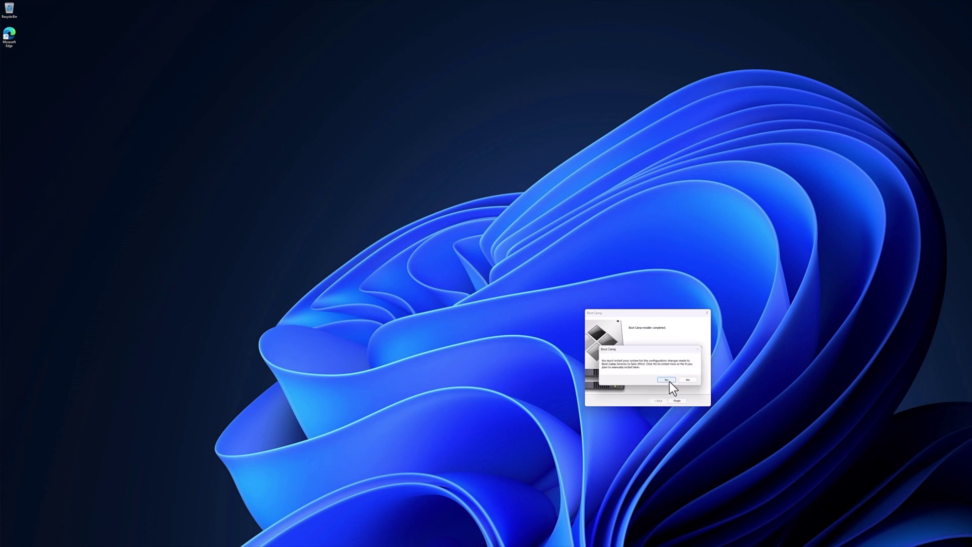
click(666, 380)
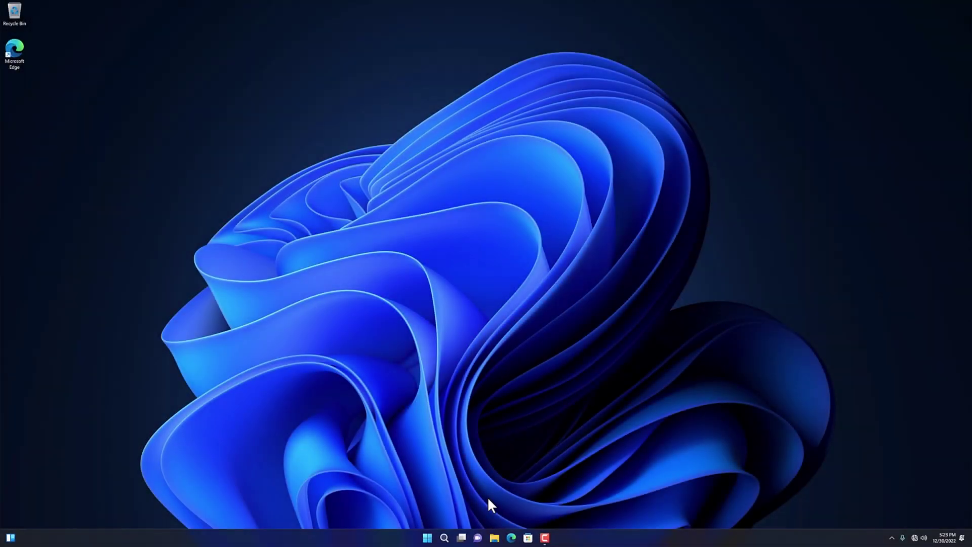
- Join the secured Wi-Fi network Hacker by pasting its security key, then close quick settings
click(427, 538)
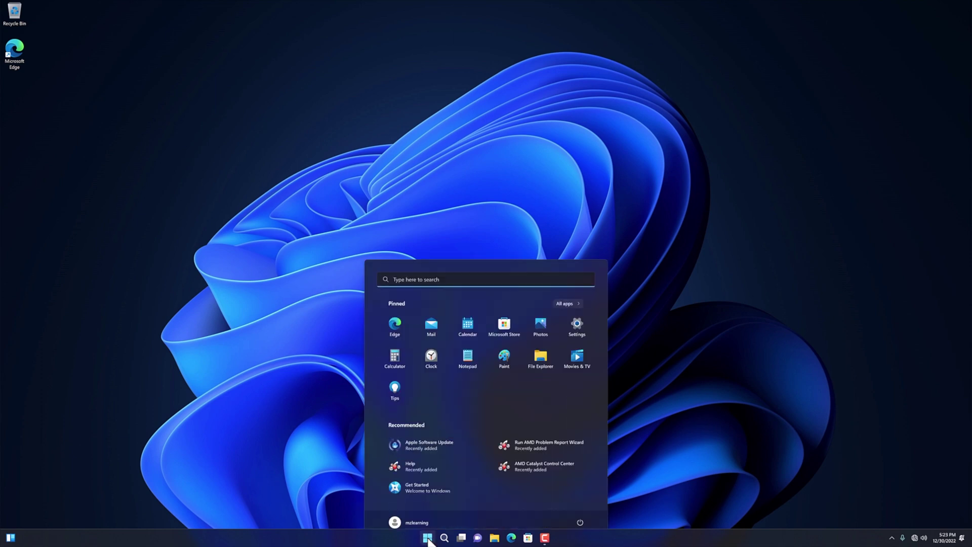
click(428, 540)
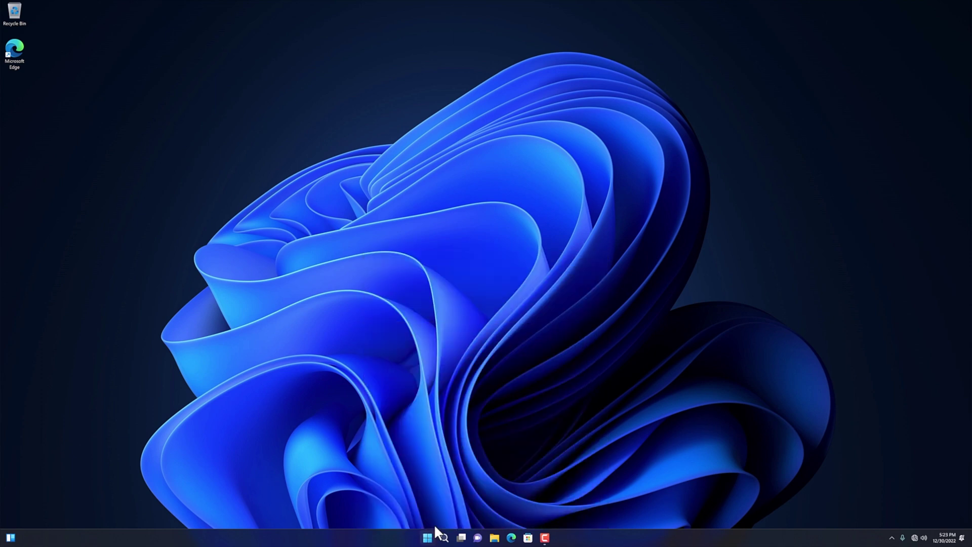
click(913, 538)
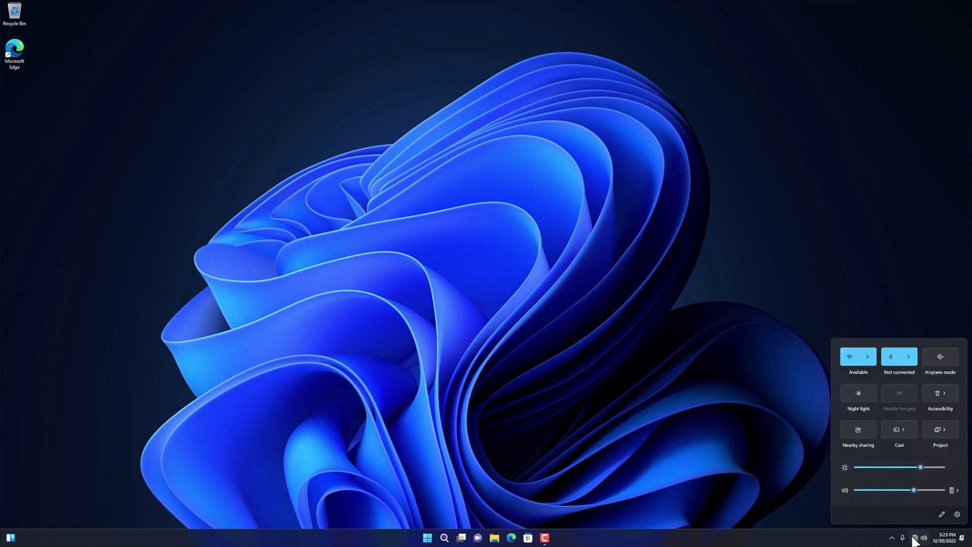
click(868, 357)
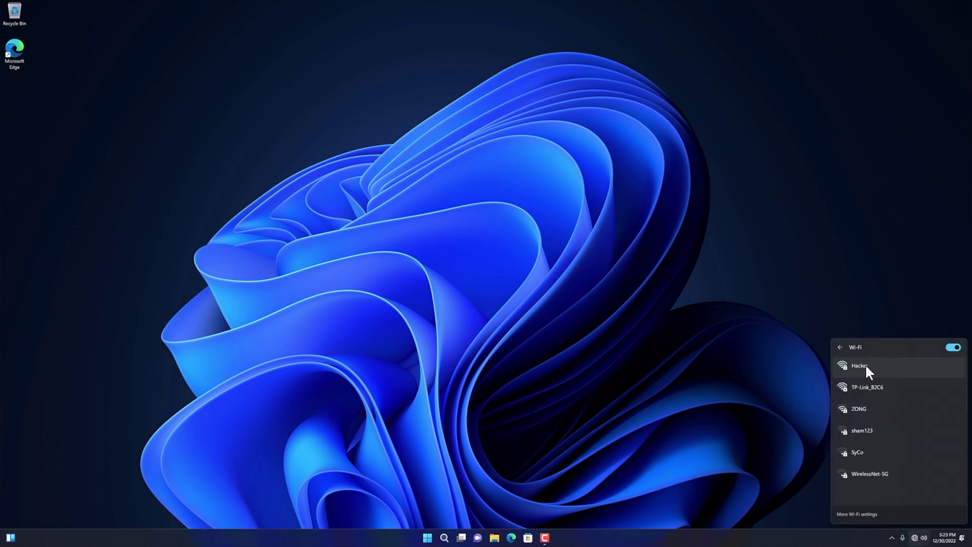
click(866, 366)
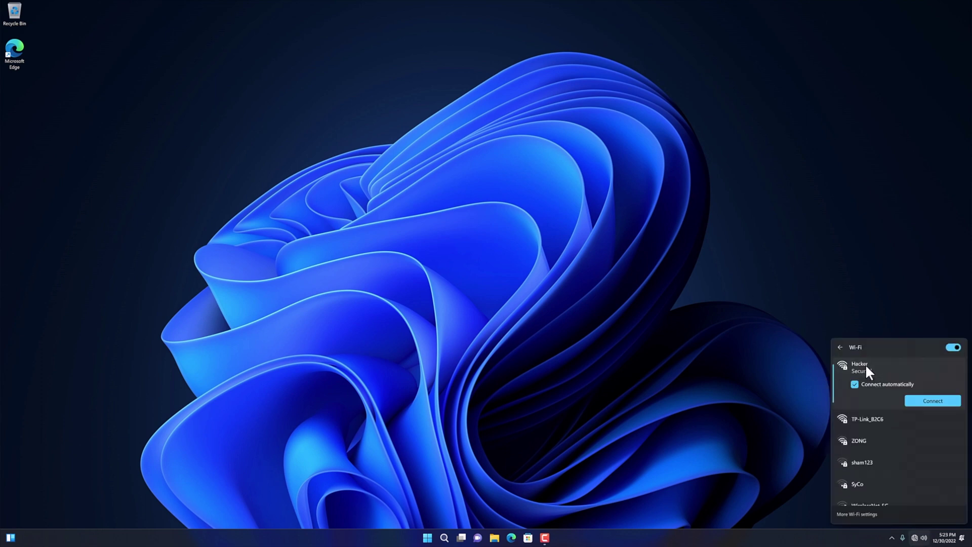
click(925, 400)
key(ctrl+v)
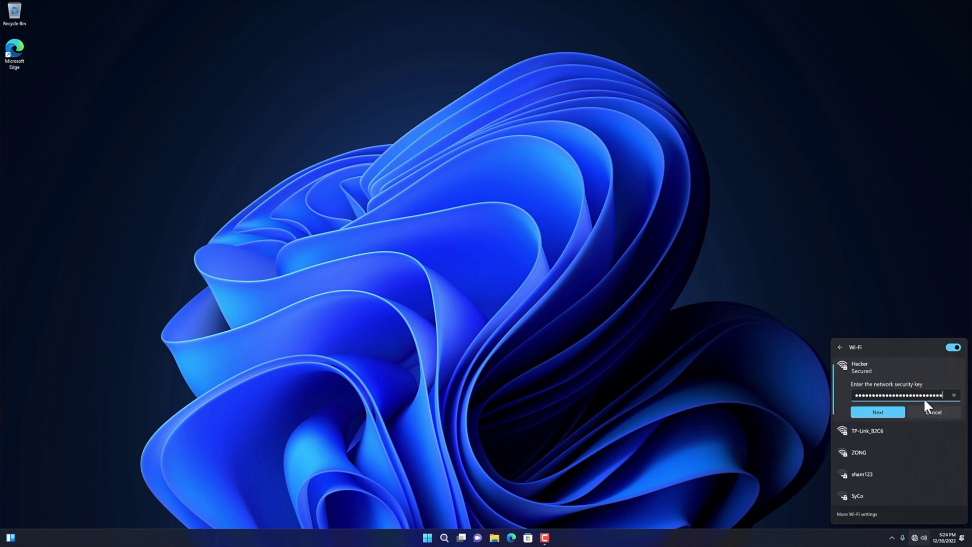
click(880, 411)
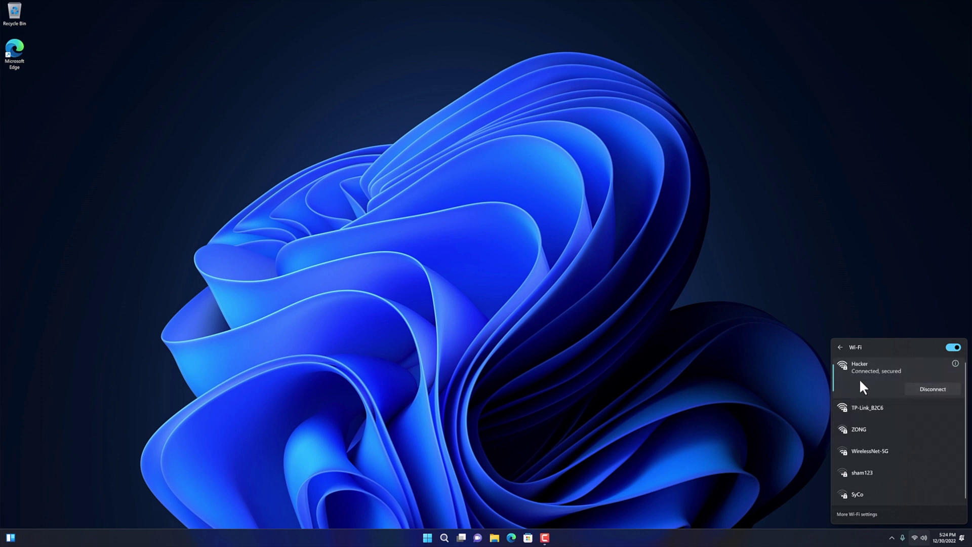
click(841, 349)
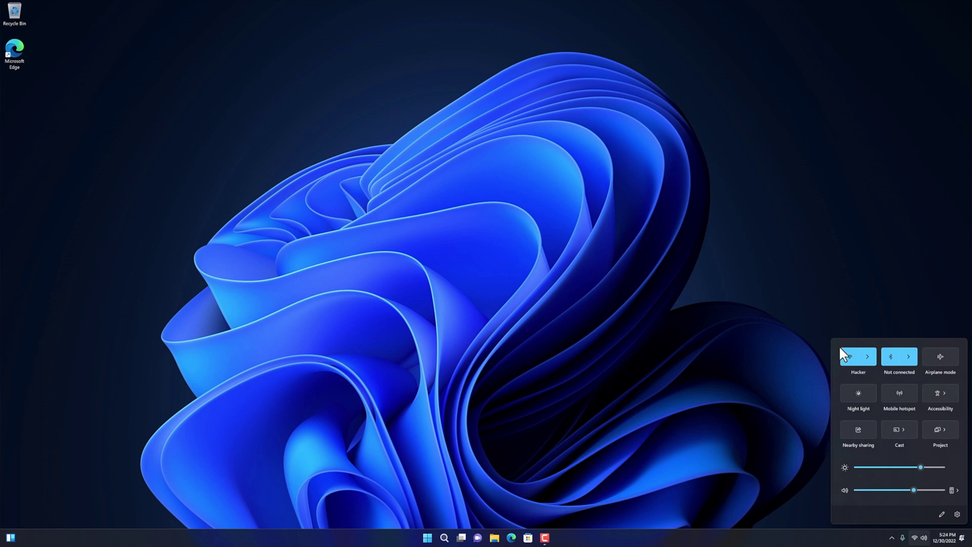
click(794, 396)
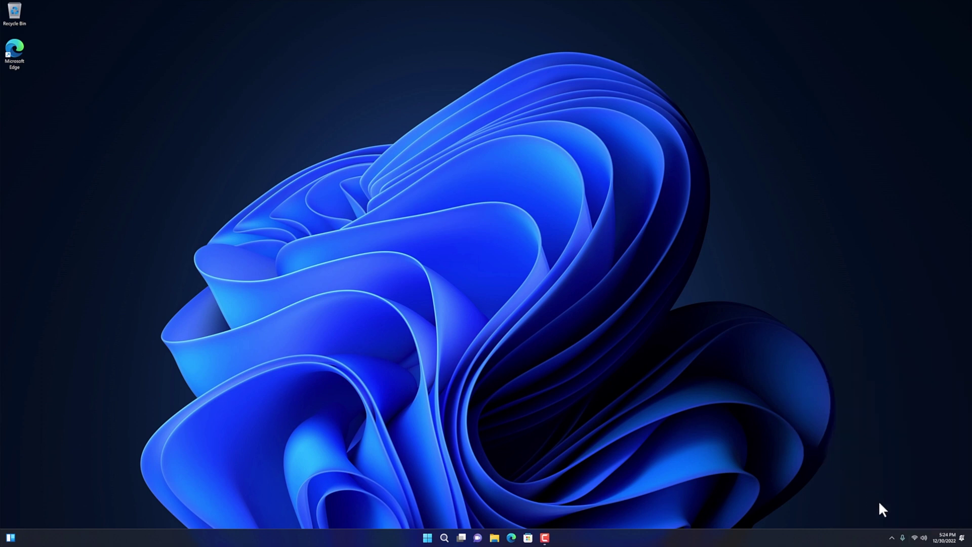
click(891, 538)
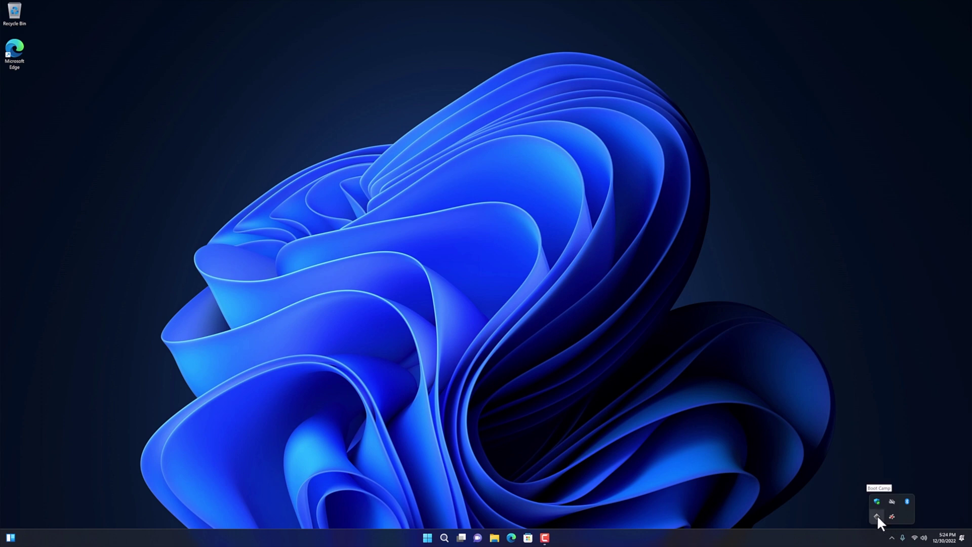
right_click(877, 514)
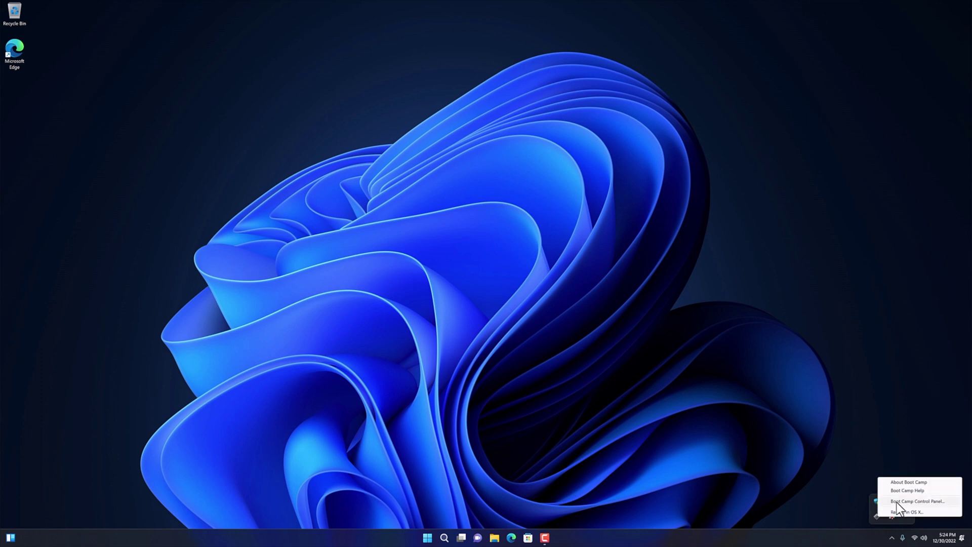
click(896, 501)
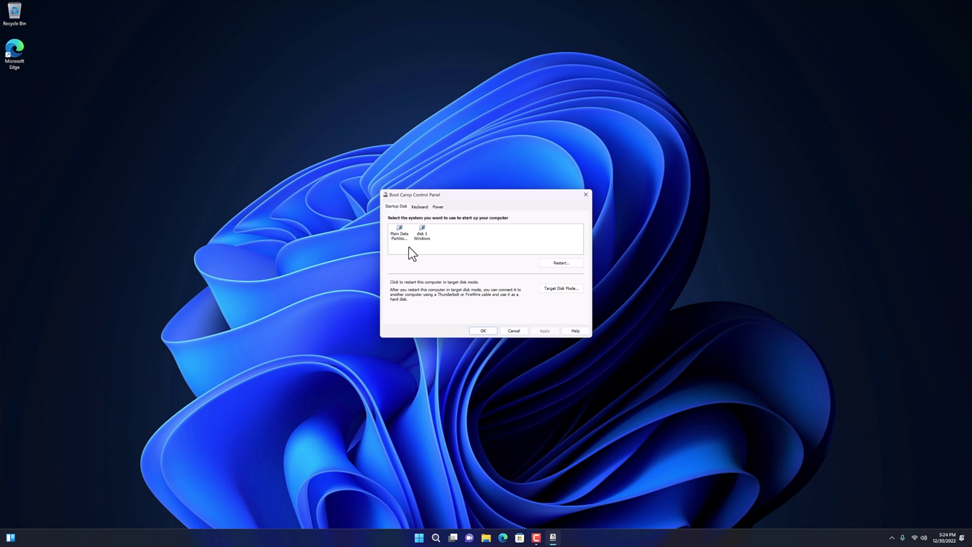
drag(482, 195, 319, 199)
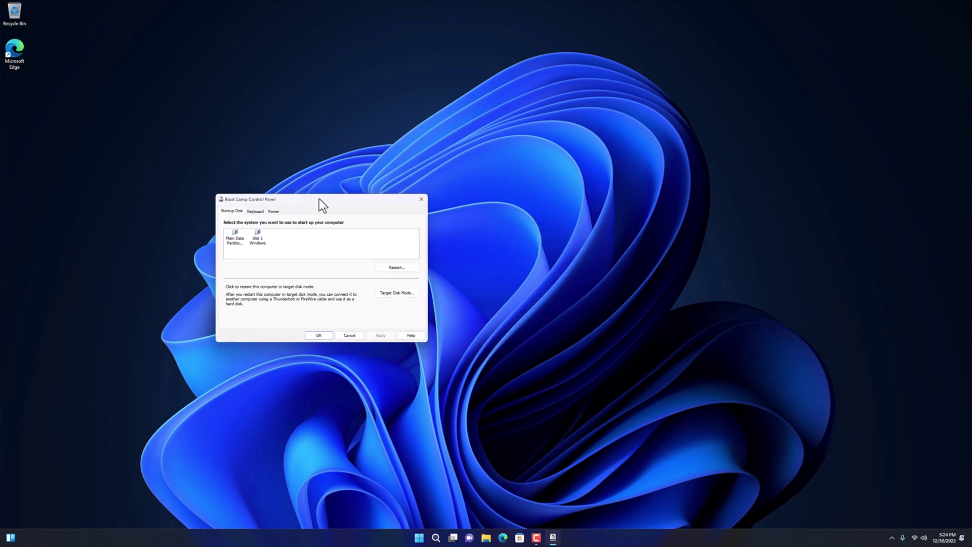
click(486, 537)
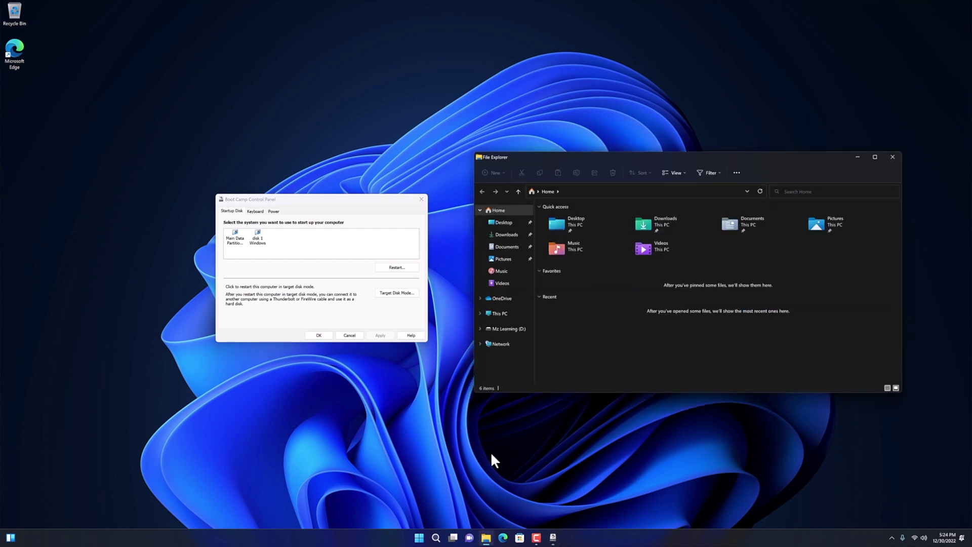
click(501, 314)
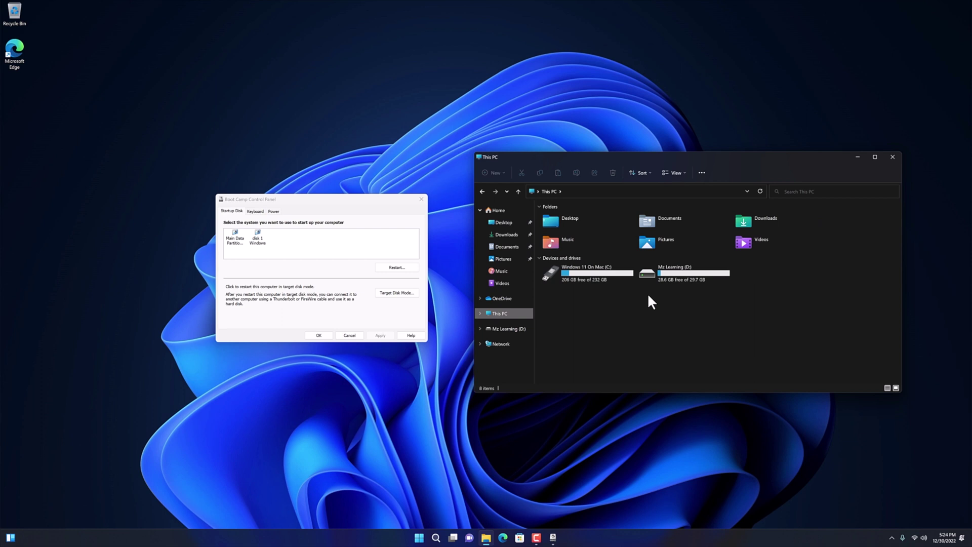
click(892, 158)
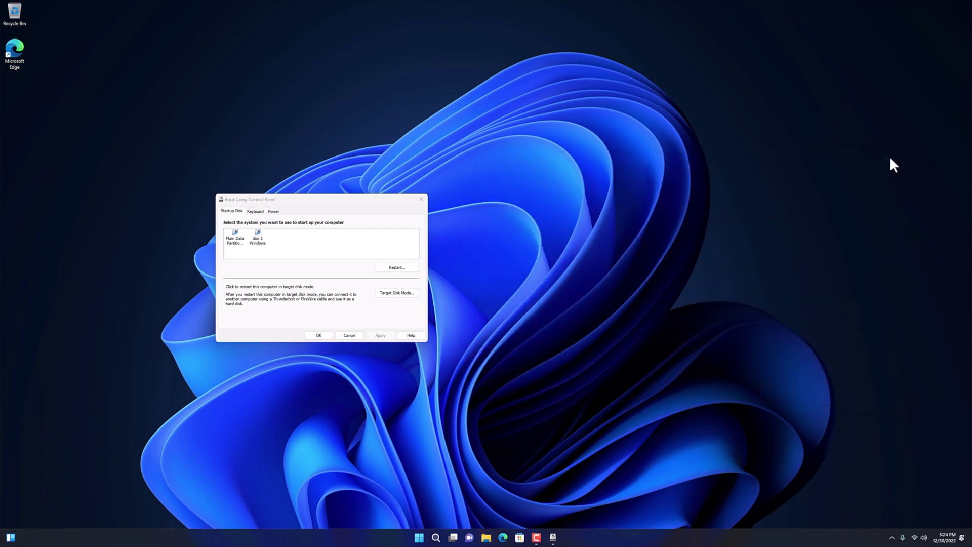
click(422, 199)
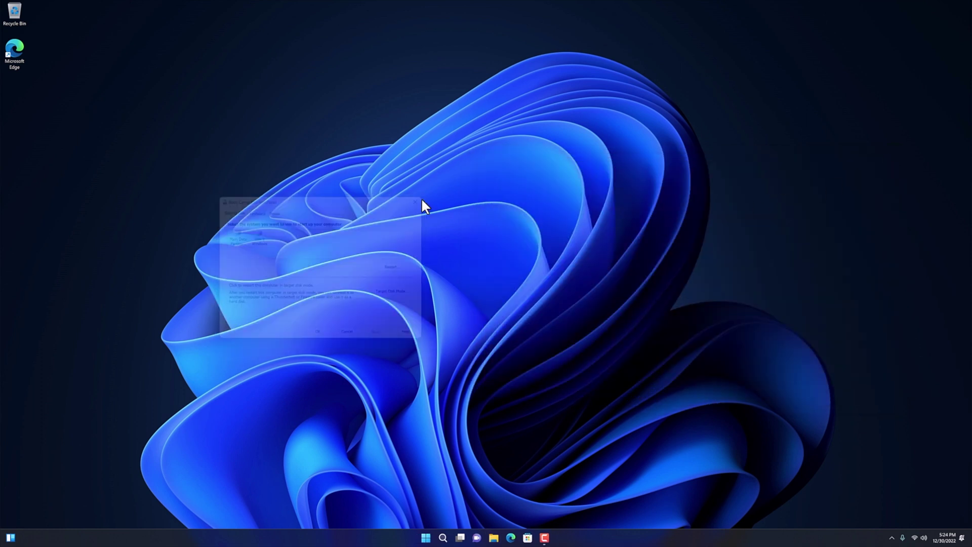
right_click(428, 538)
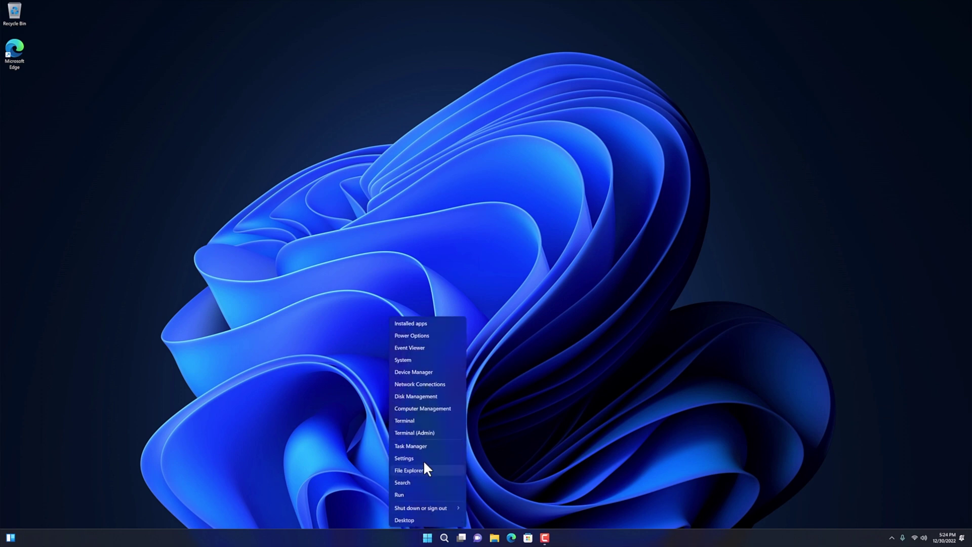
click(418, 372)
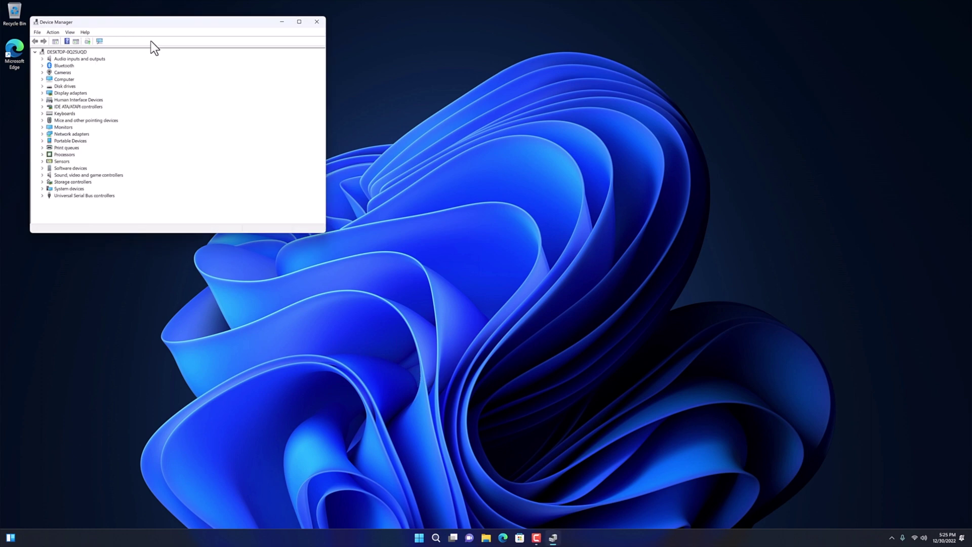
drag(140, 23, 424, 154)
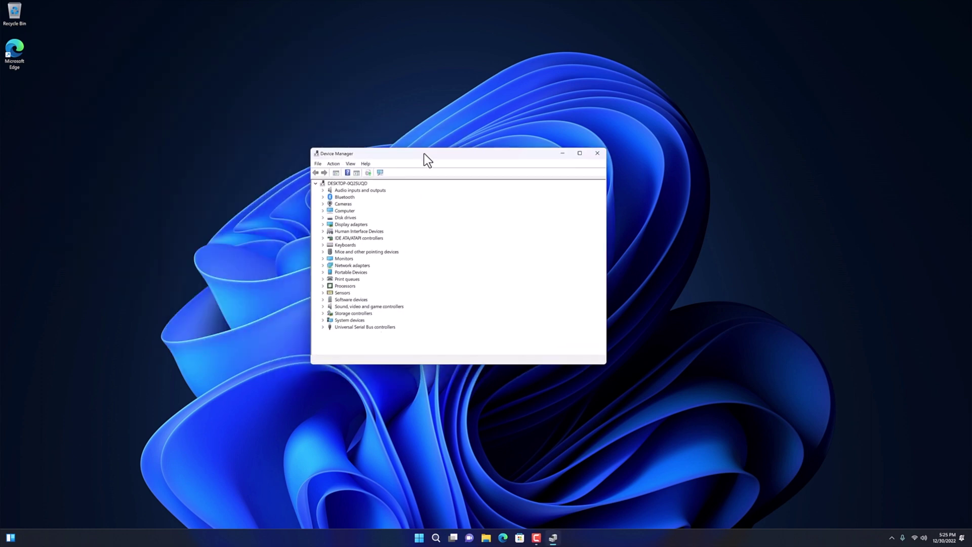
click(325, 203)
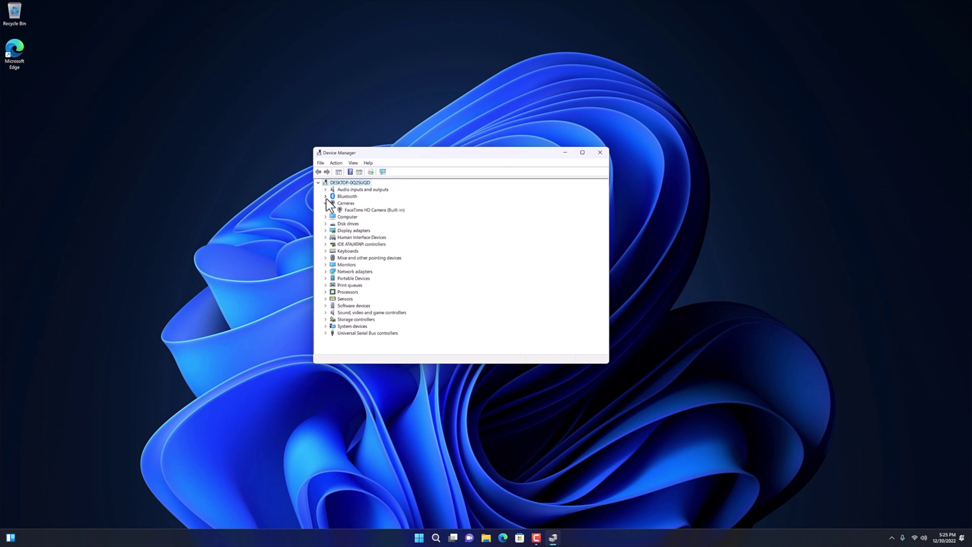
click(326, 197)
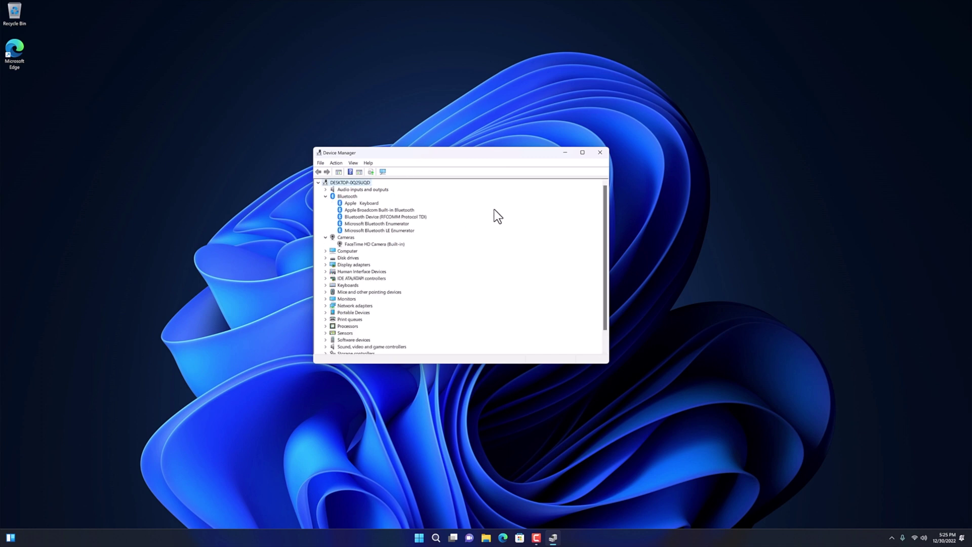
click(599, 153)
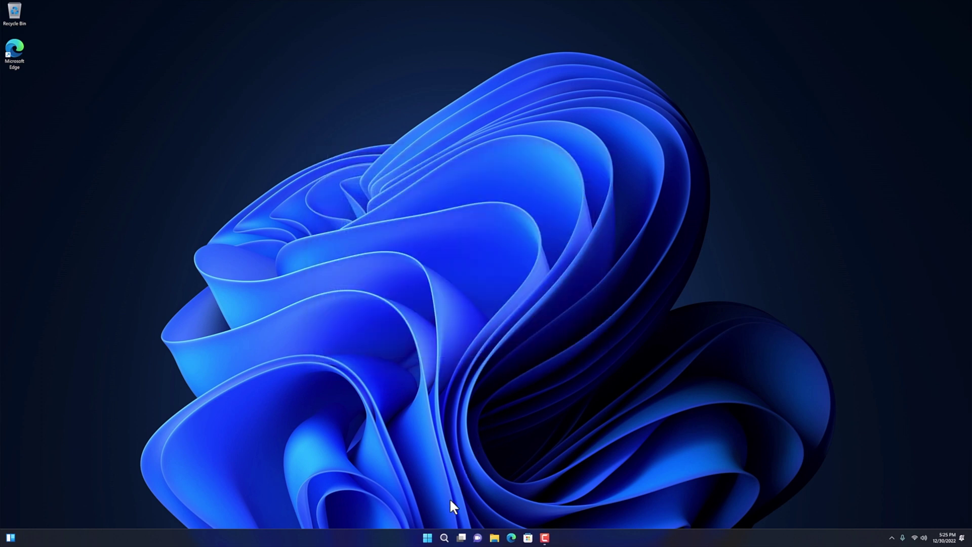
click(428, 538)
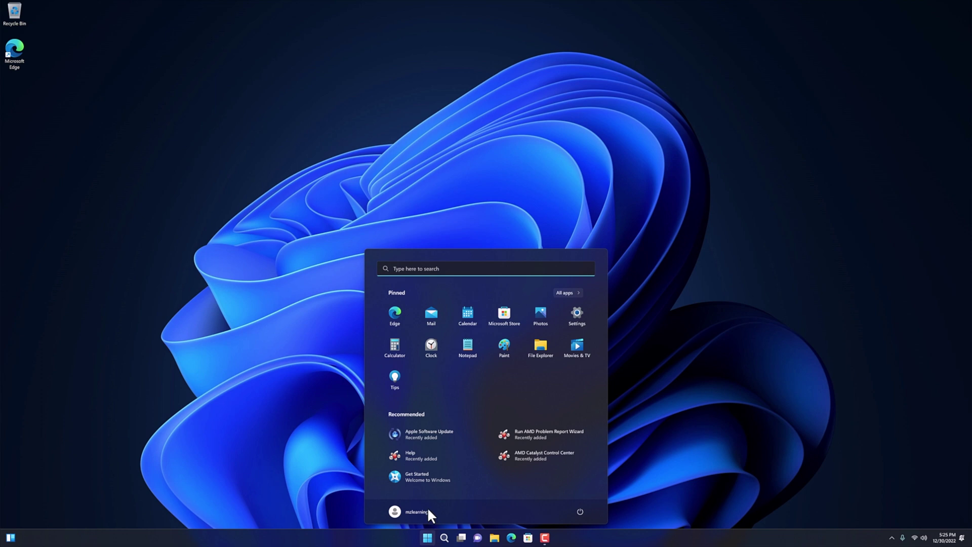
- In Apple Software Update, dismiss the error from installing 2 items and use Tools > Download Only
click(425, 439)
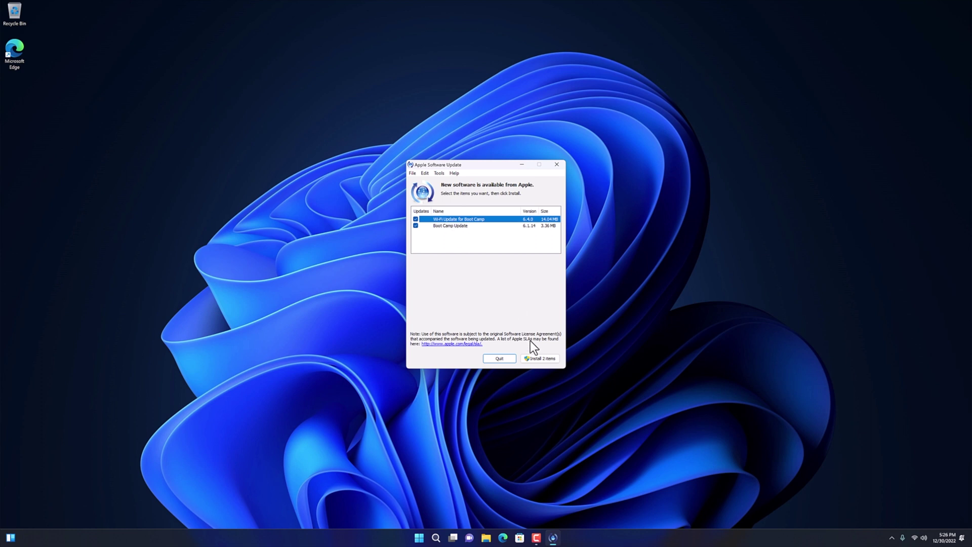
click(536, 359)
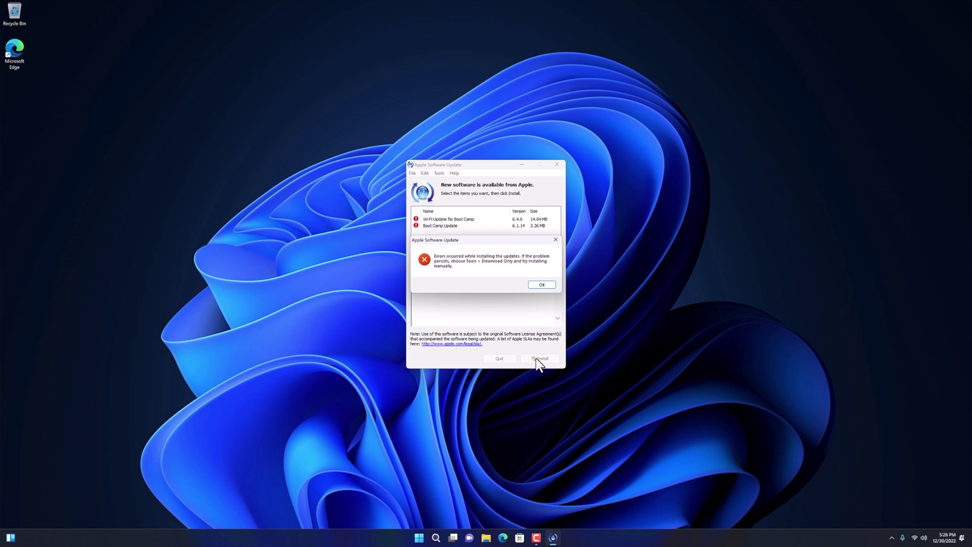
click(540, 284)
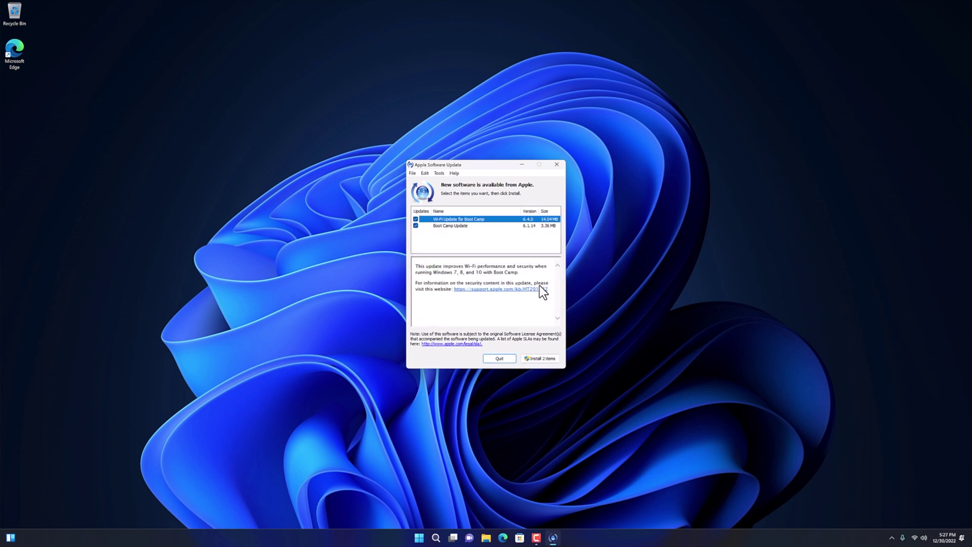
click(438, 172)
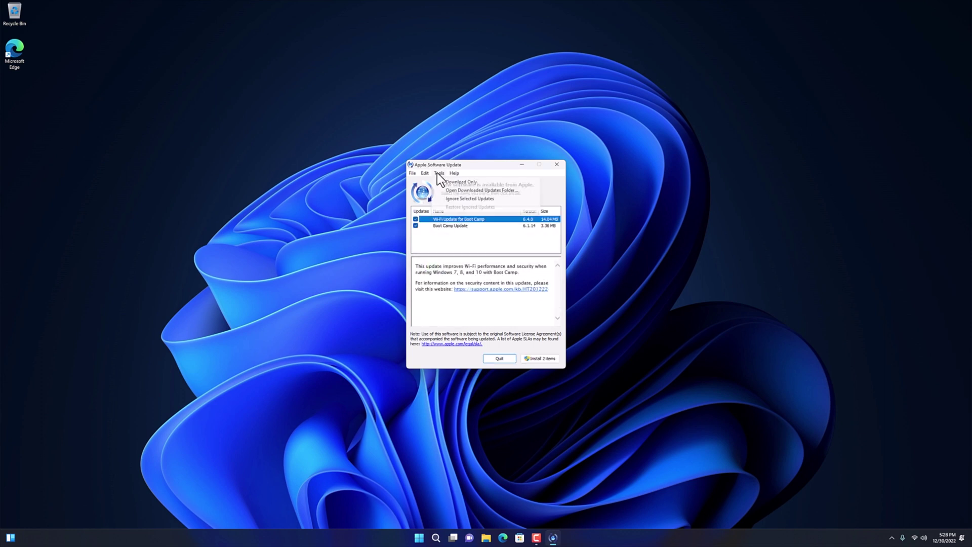
click(466, 183)
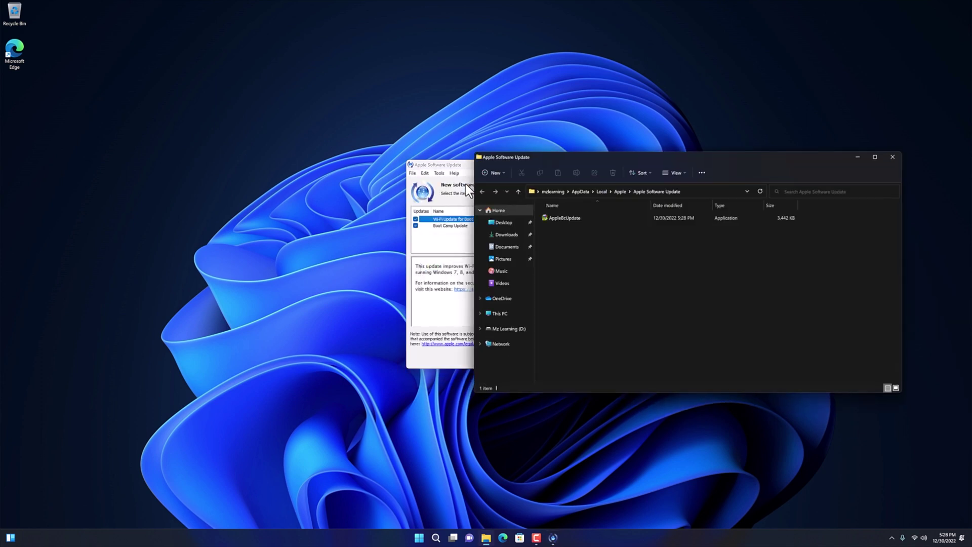
- Close Apple Software Update and run AppleBcUpdate from the downloaded updates folder
click(464, 165)
drag(464, 165, 311, 169)
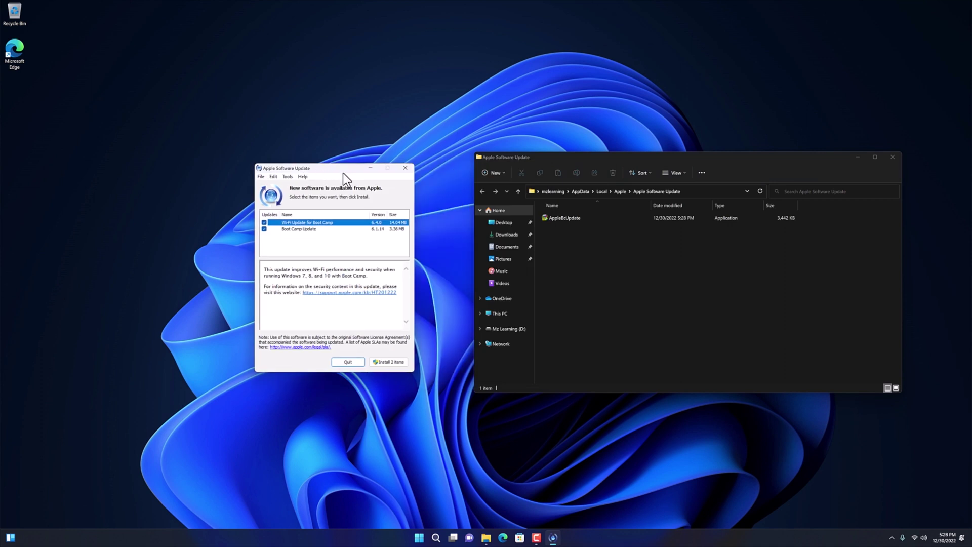
click(402, 170)
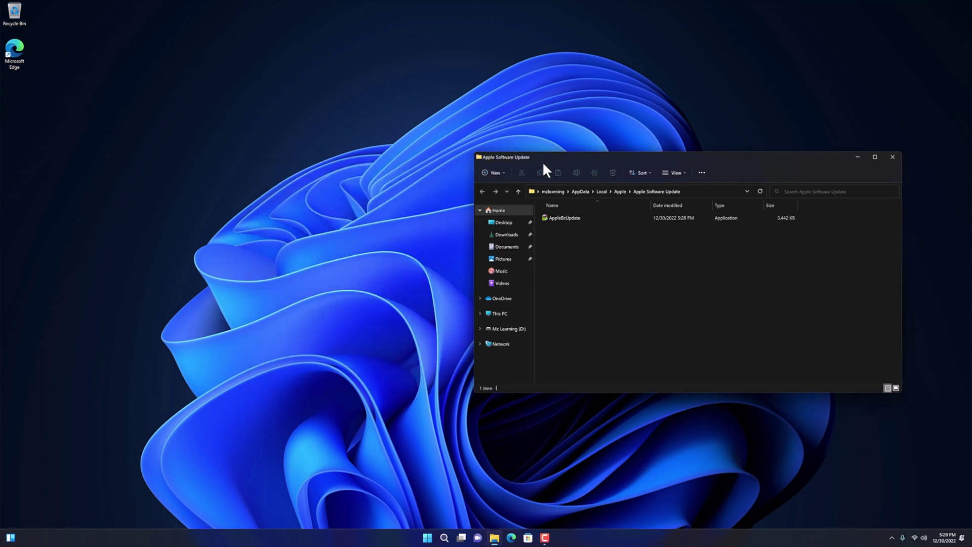
drag(542, 161, 376, 145)
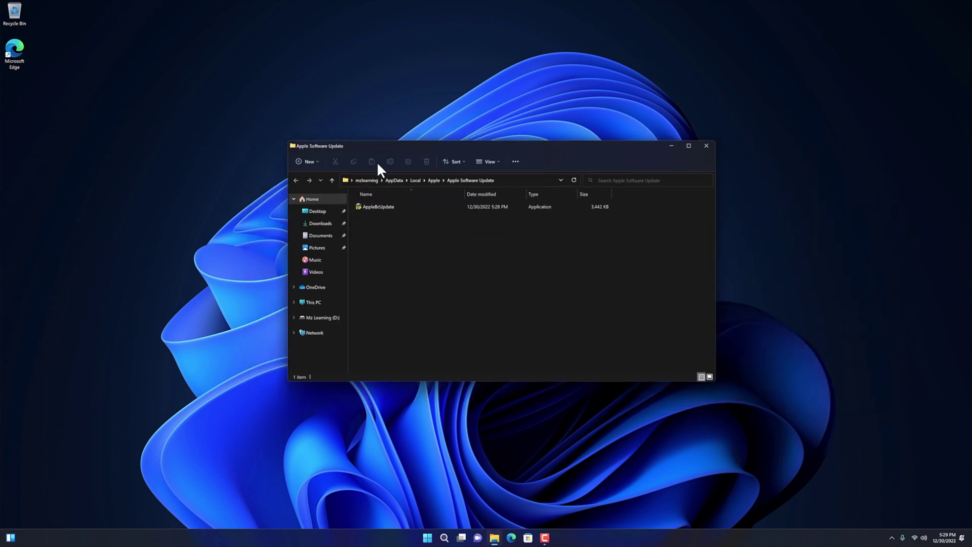
double_click(382, 207)
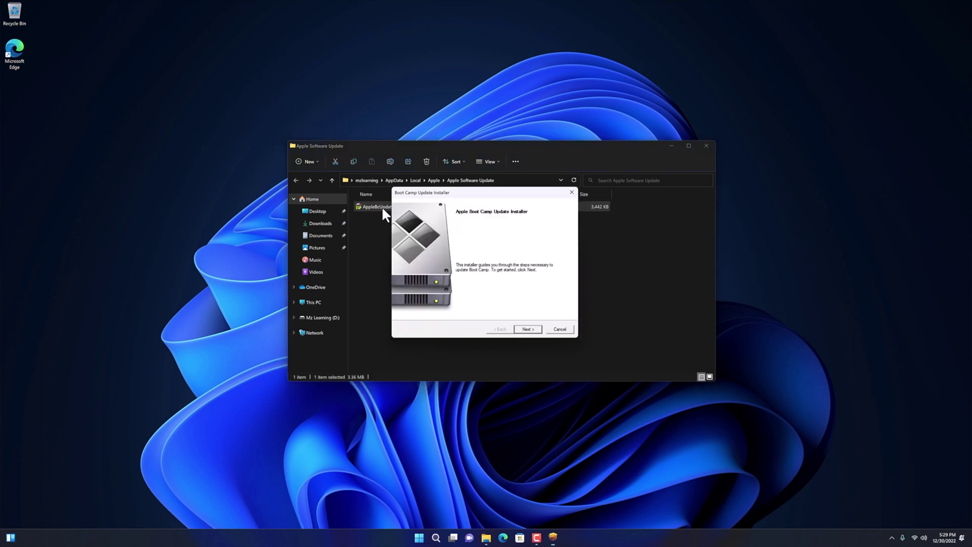
- Accept the license, install the Boot Camp update, finish, and agree to restart the computer
click(525, 333)
click(475, 300)
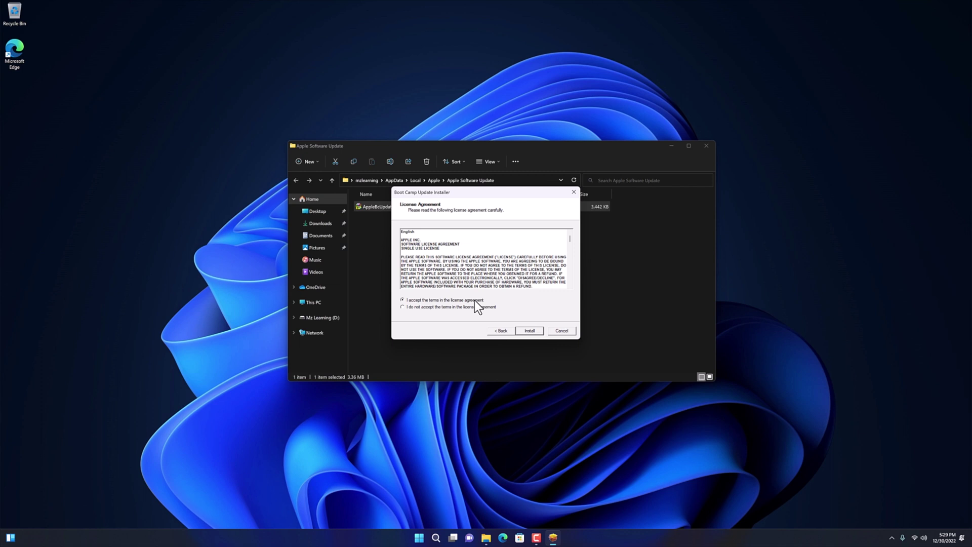
click(528, 330)
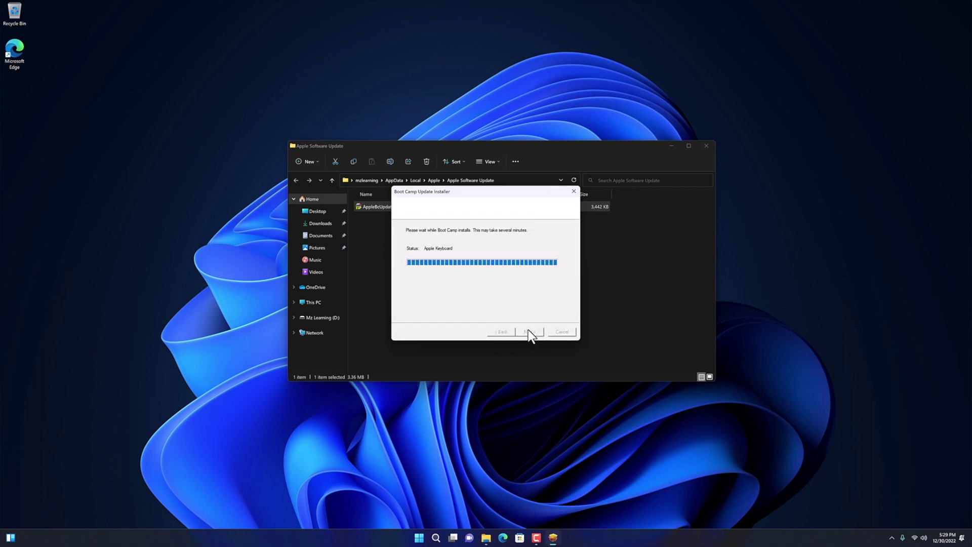
click(706, 145)
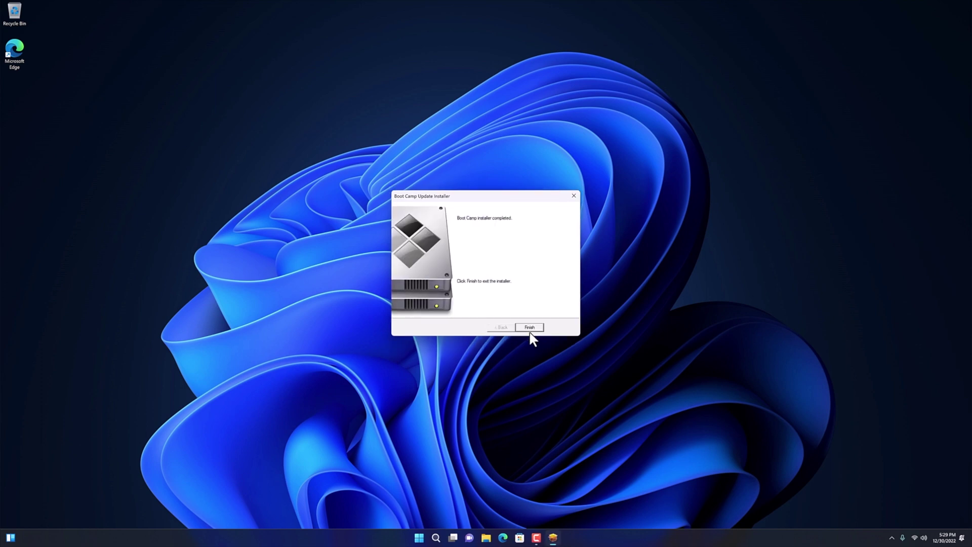
click(530, 331)
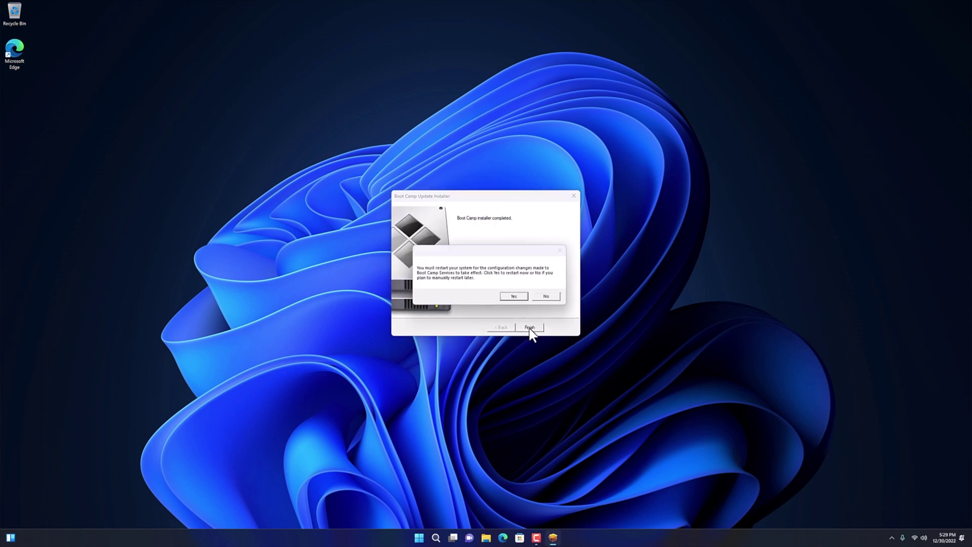
click(522, 297)
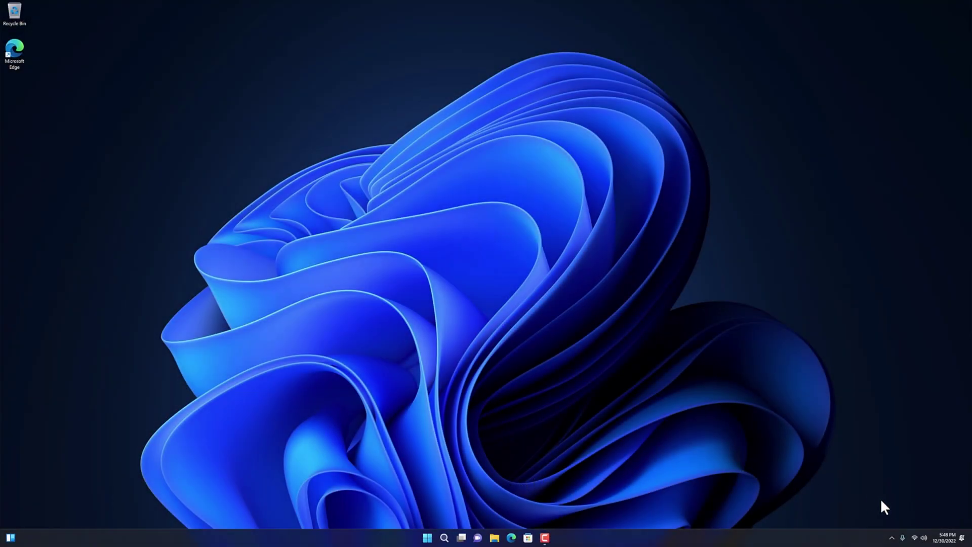
- In Boot Camp Control Panel's Startup Disk tab, choose the Mac disk and restart into macOS
click(891, 537)
right_click(889, 516)
click(900, 503)
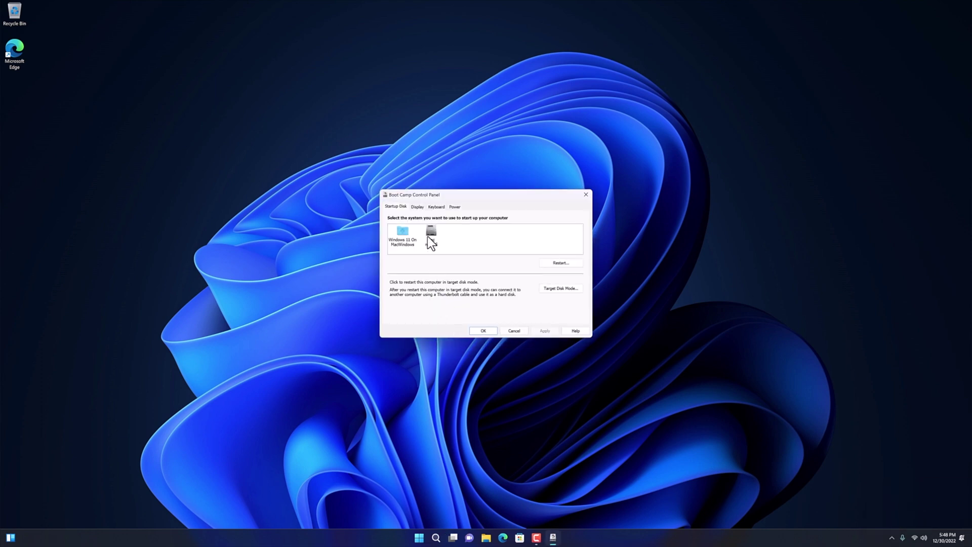
click(408, 234)
click(431, 236)
click(549, 265)
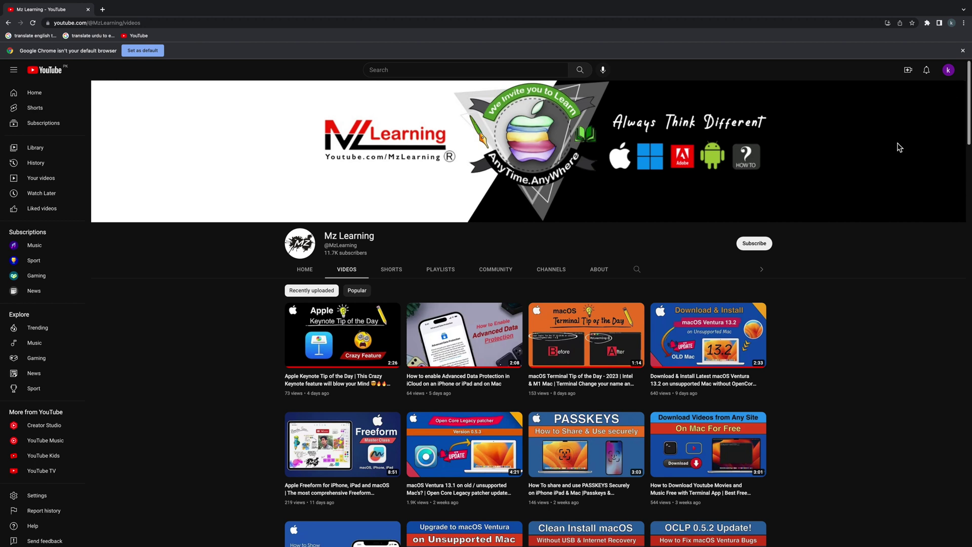
- Subscribe to the Mz Learning YouTube channel and set its notifications to All
click(760, 248)
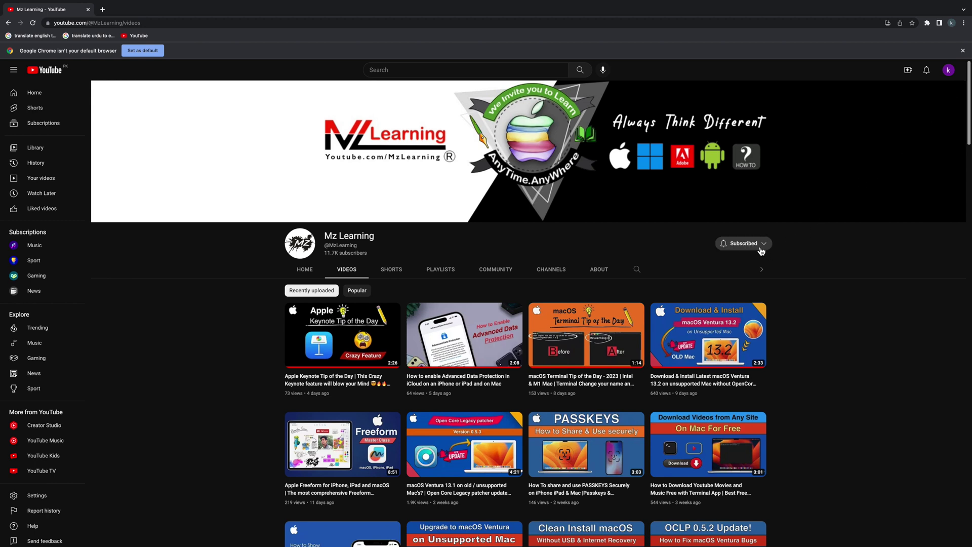
click(733, 249)
click(729, 260)
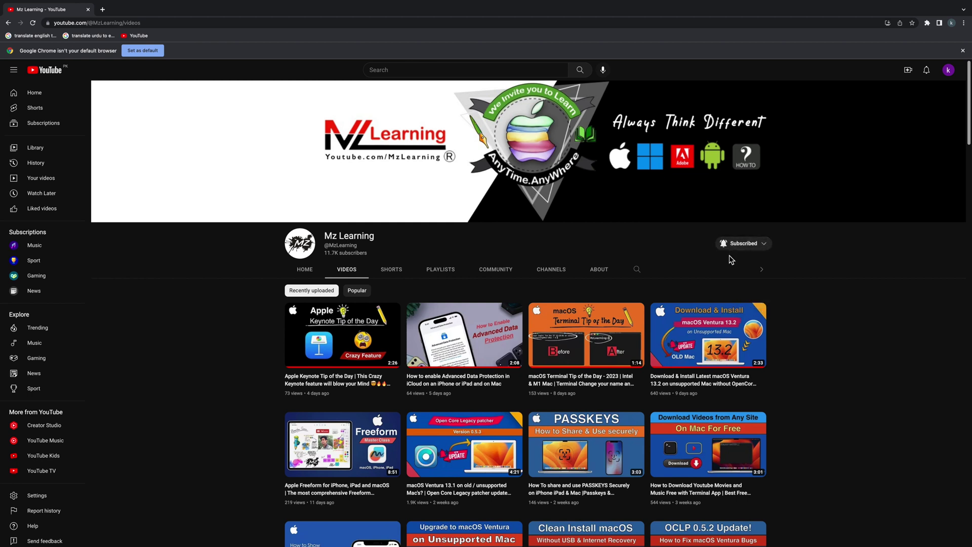